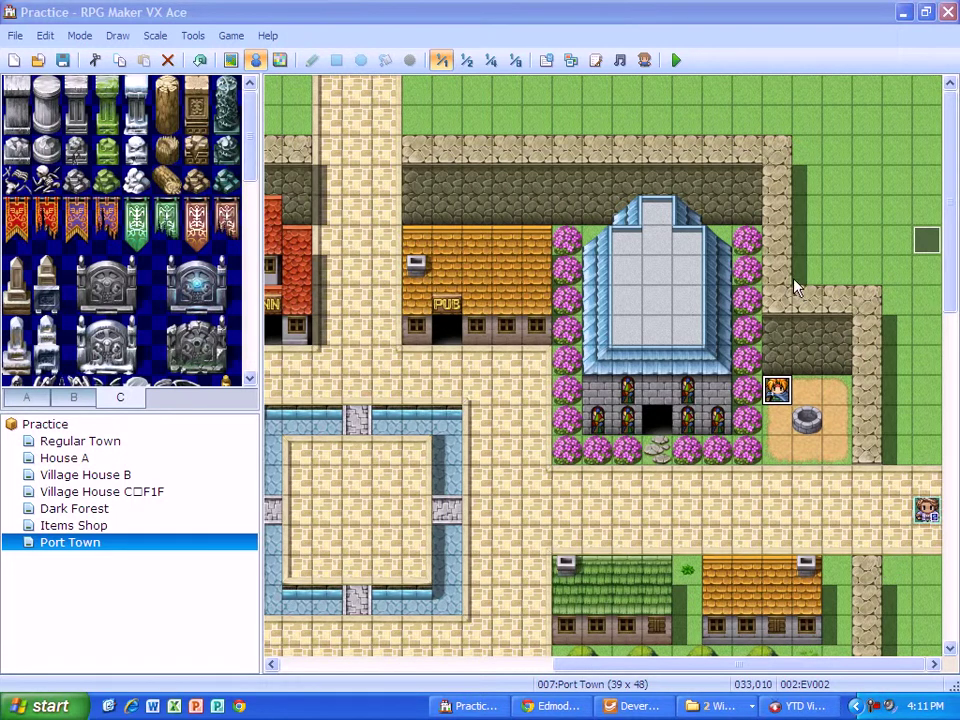
Step: Open event EV002 and set its trigger to Player Touch
double_click(777, 392)
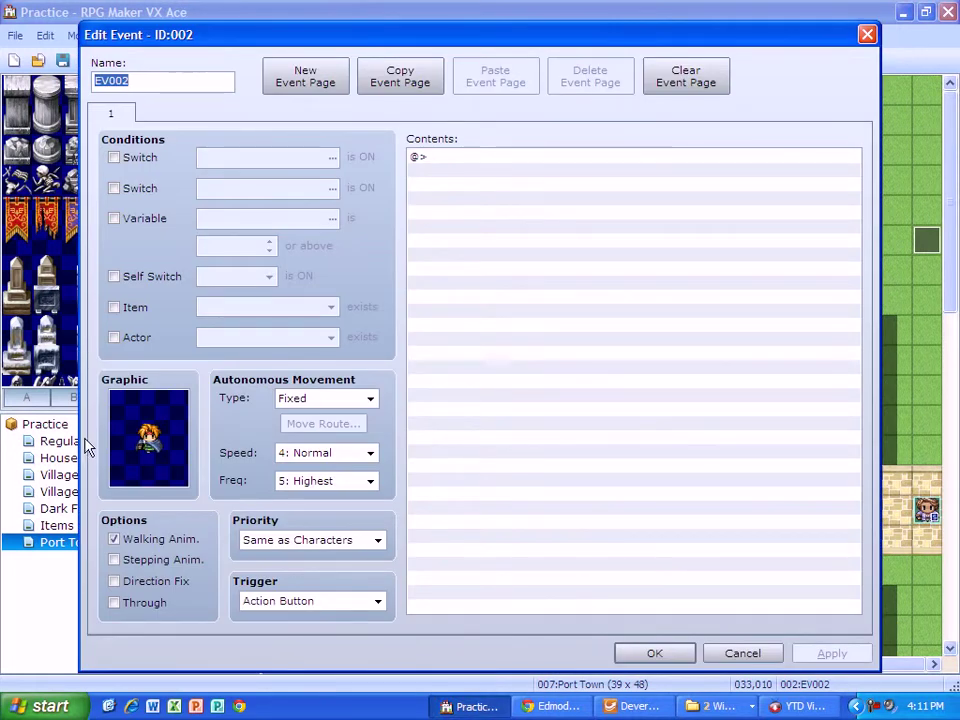
left_click(376, 601)
left_click(355, 635)
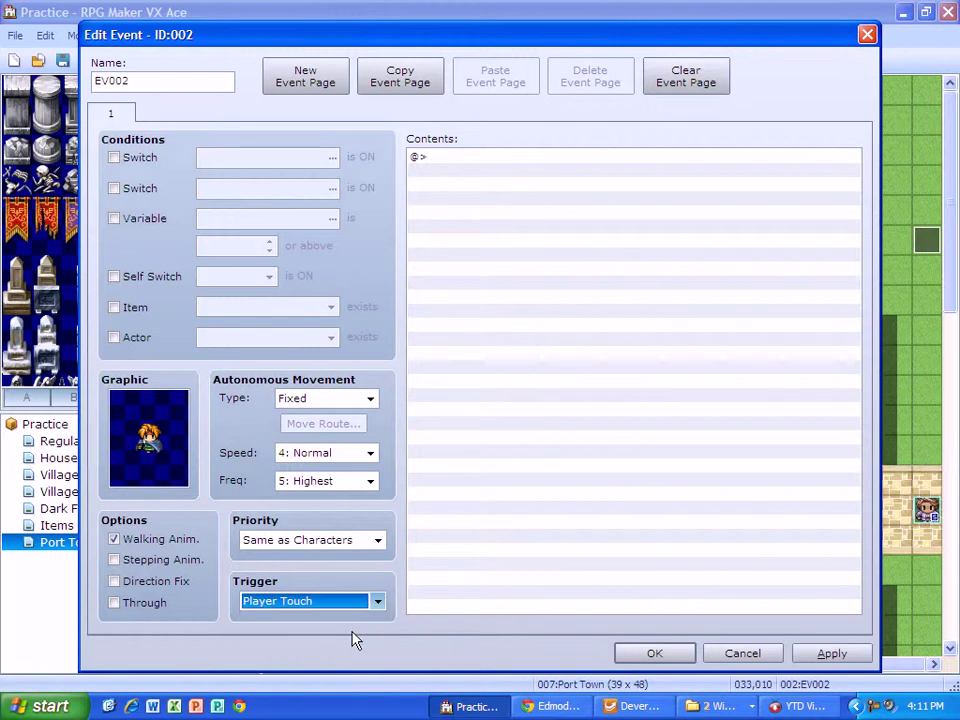
Step: Add an Actor1-faced message offering the player 500 gold to get back on their feet
left_click(445, 166)
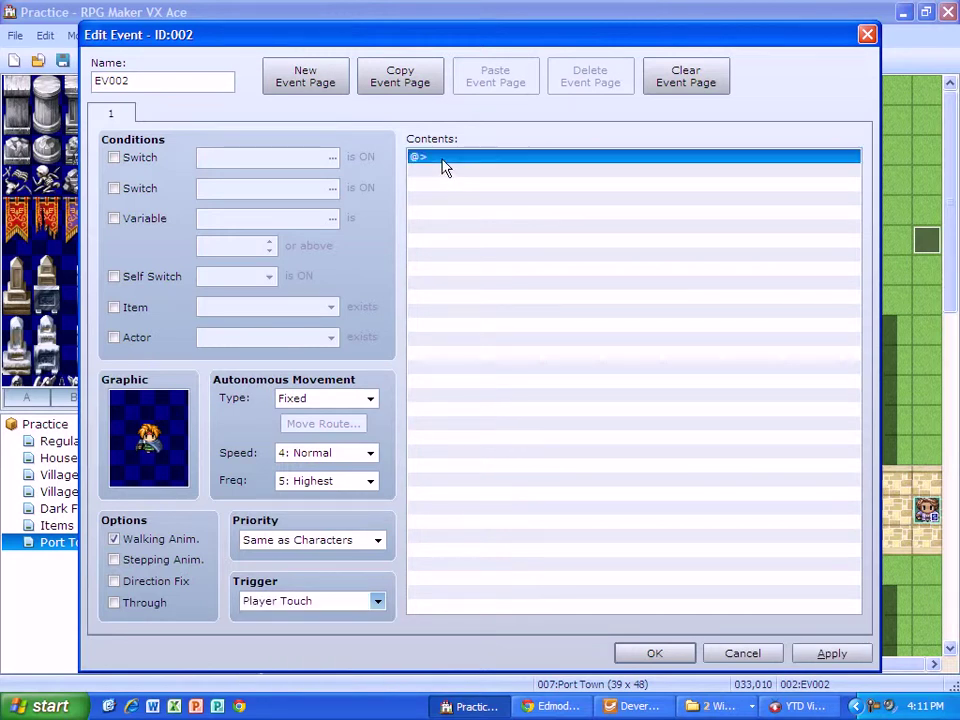
double_click(445, 166)
left_click(486, 183)
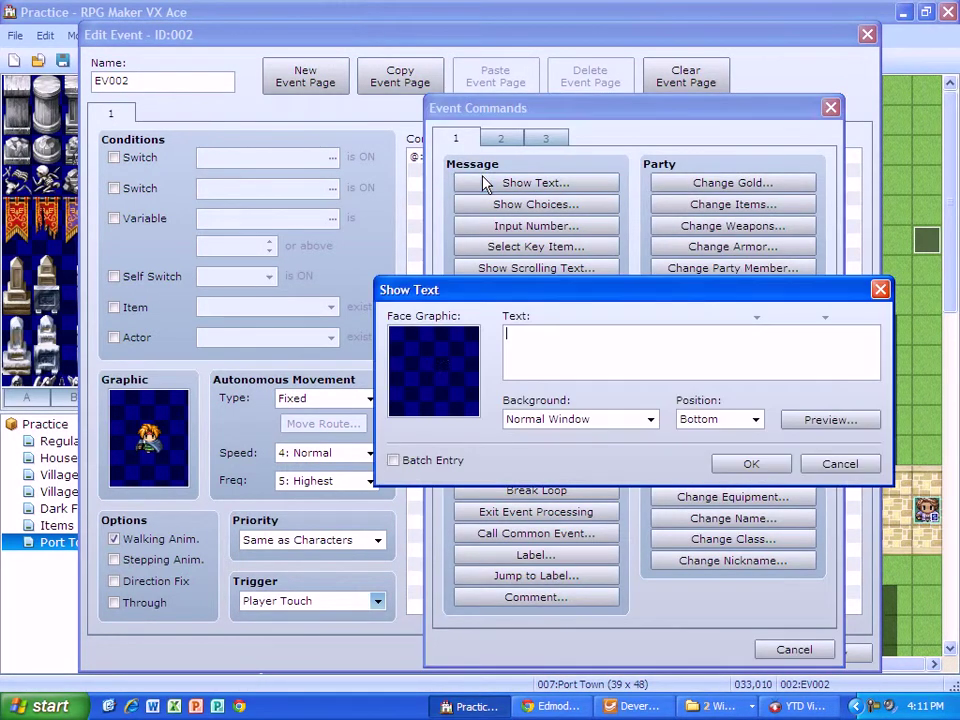
double_click(435, 372)
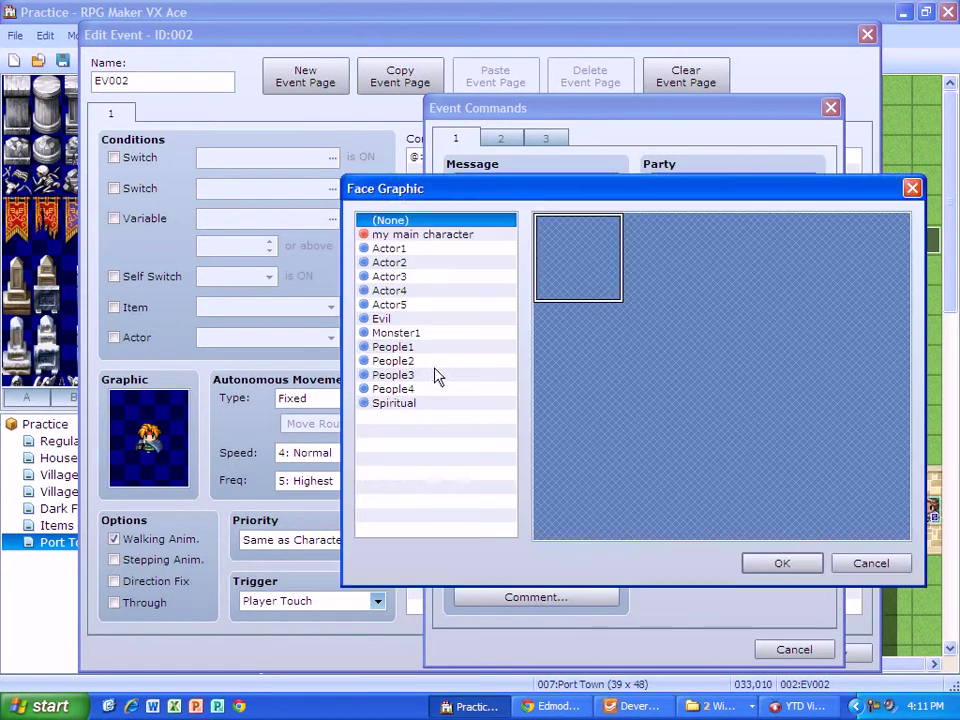
left_click(382, 249)
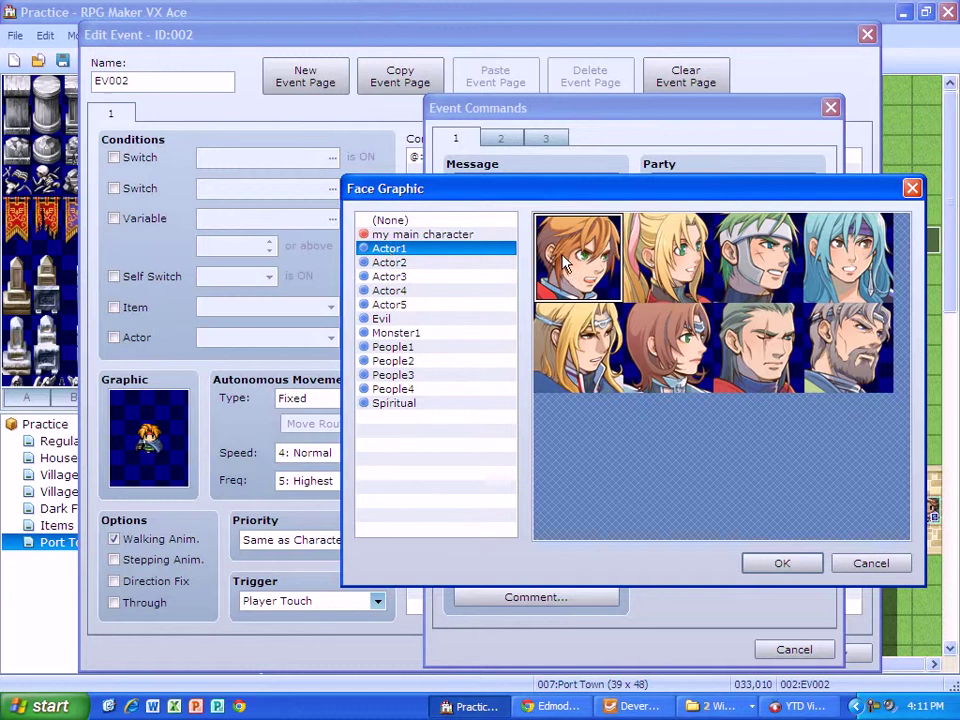
left_click(760, 566)
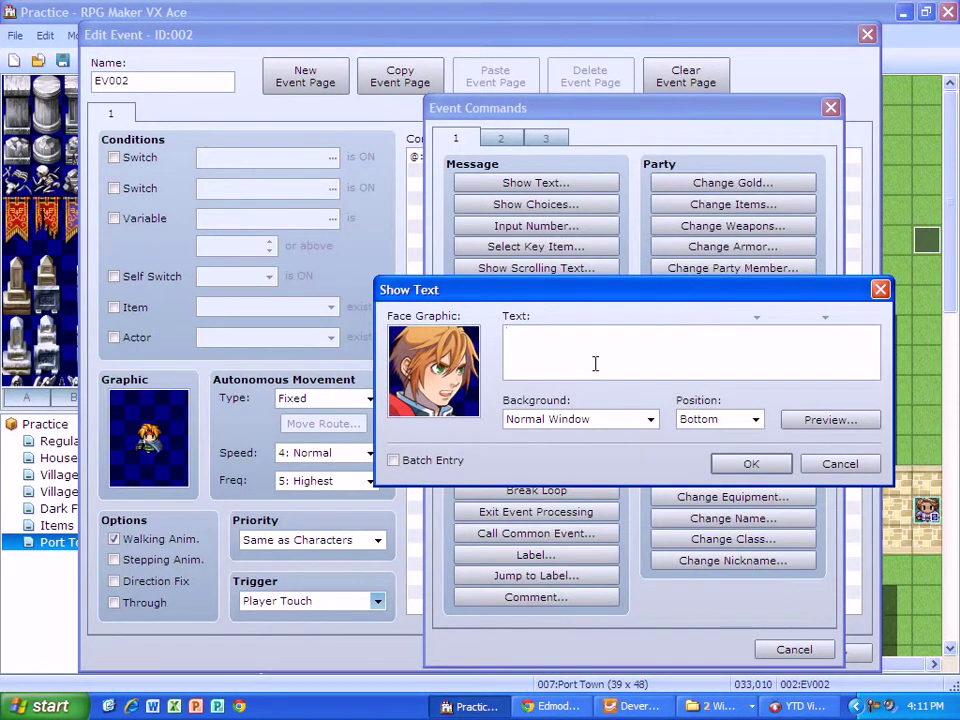
type("You look down on y")
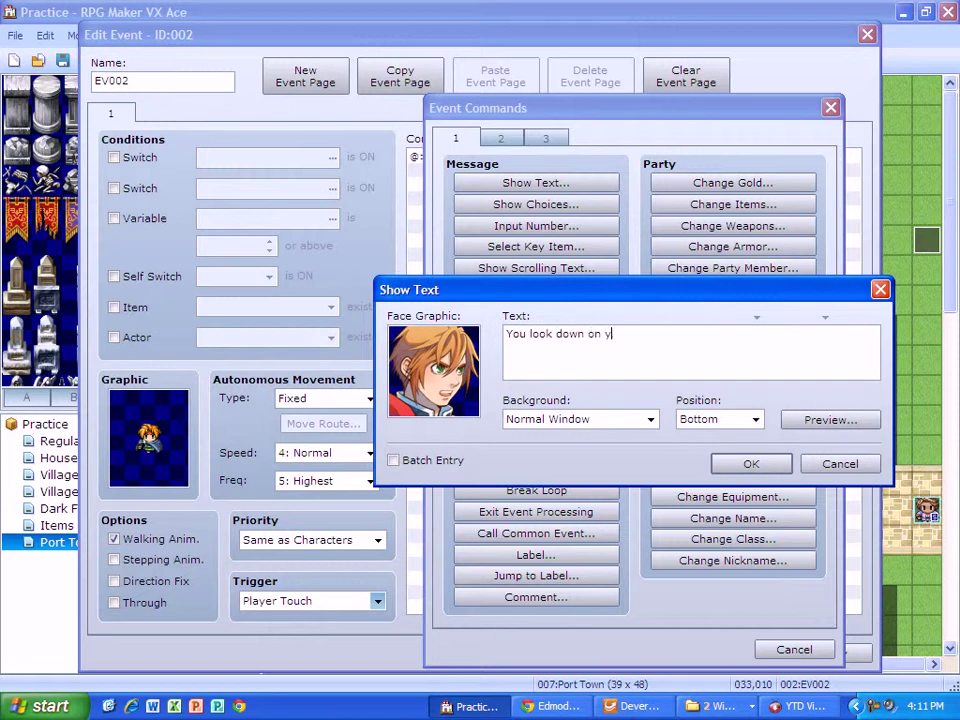
type("our luck buddy")
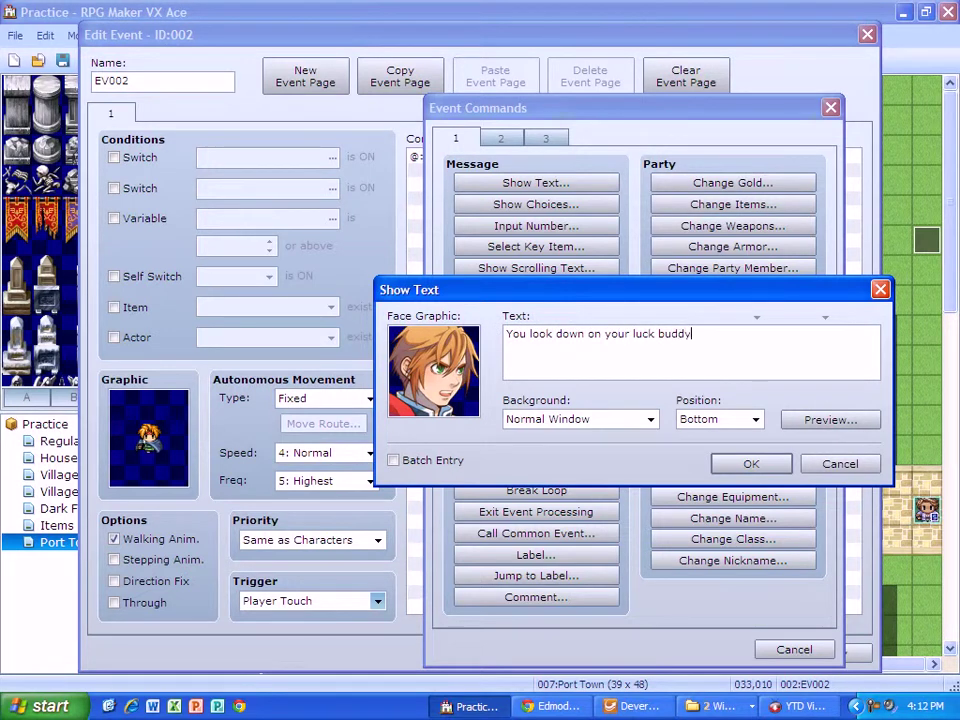
type(", here is 500 go")
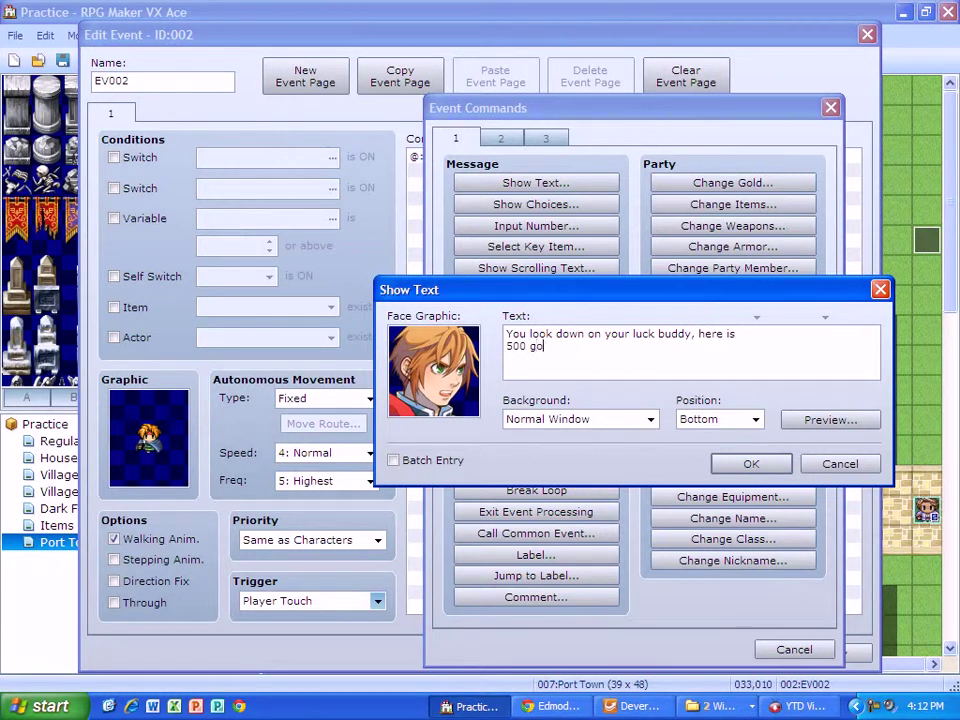
type("ld to get you back on yoru f")
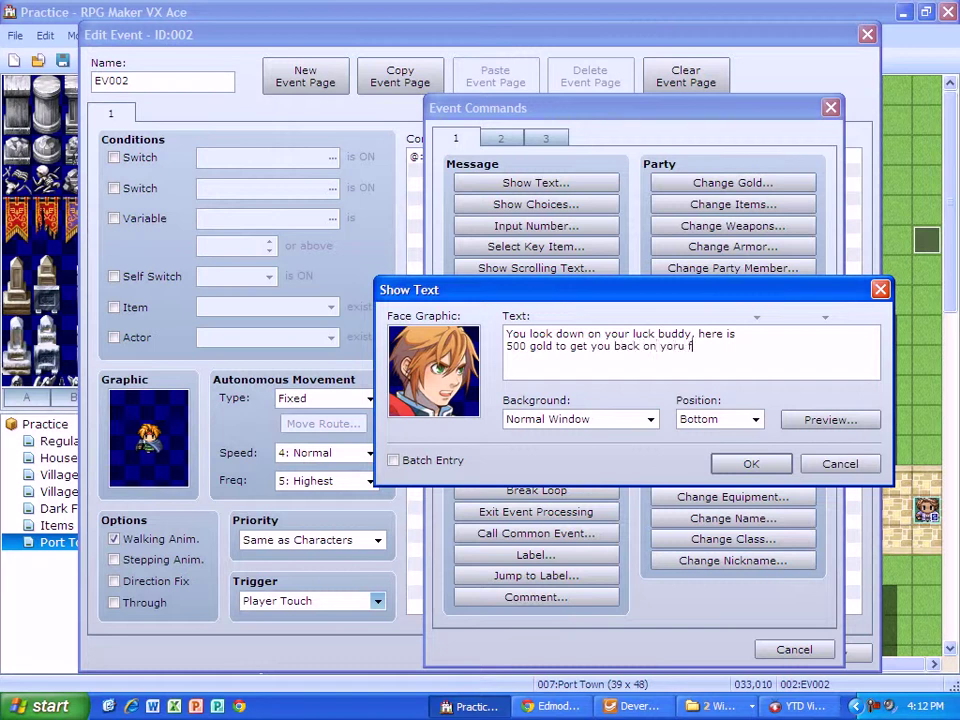
key("BackSpace")
key("BackSpace")
type("u")
left_click(750, 465)
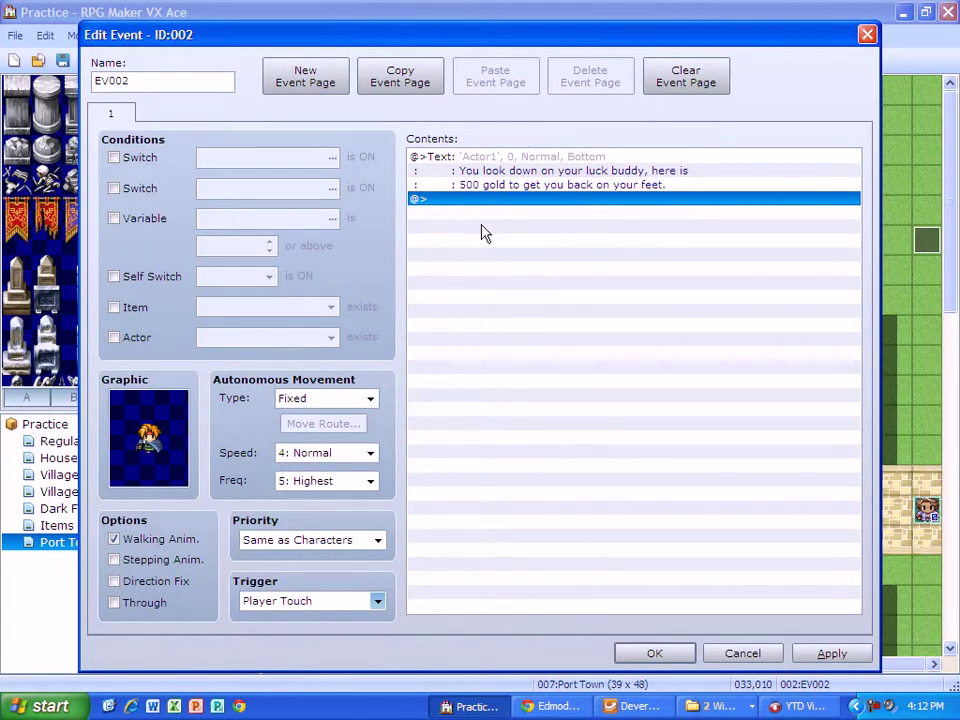
Step: Add a Change Gold command increasing the party's gold by a constant 500
double_click(441, 202)
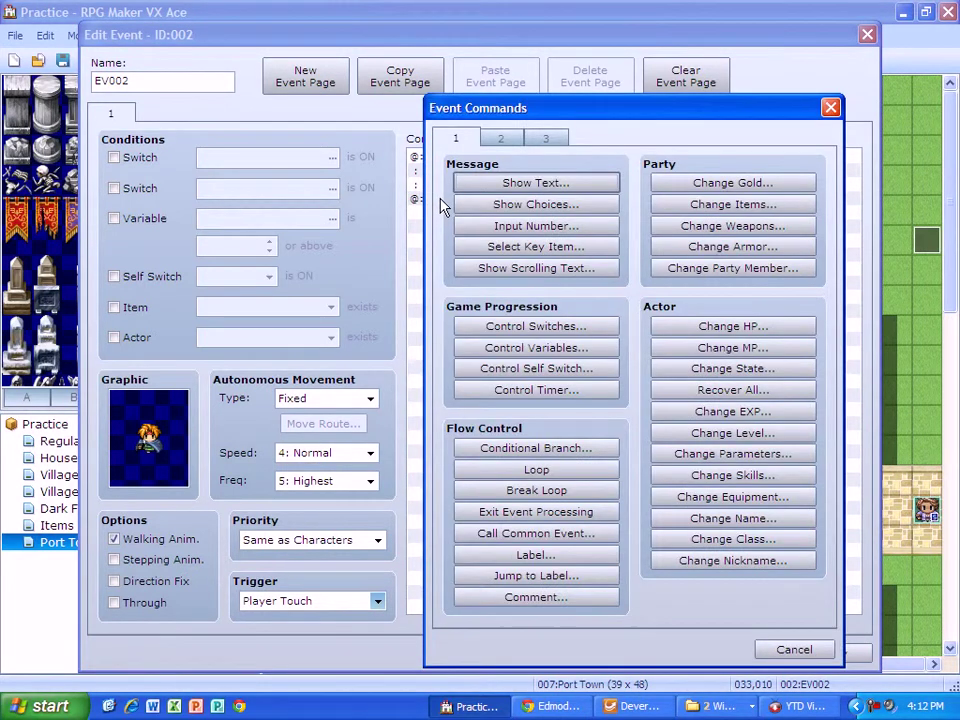
left_click(694, 185)
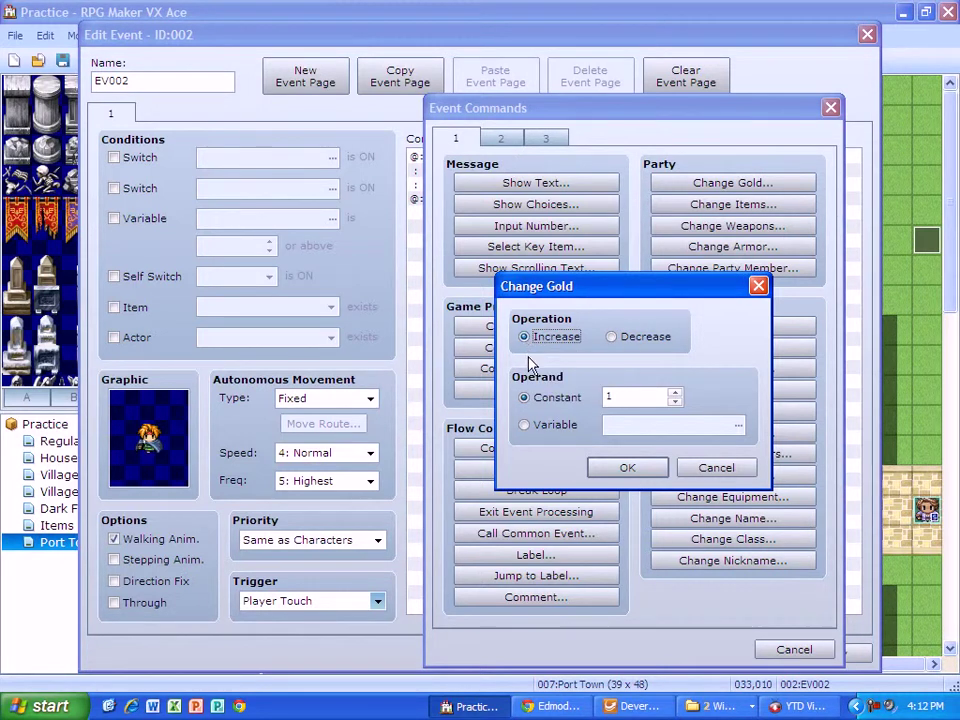
left_click(575, 398)
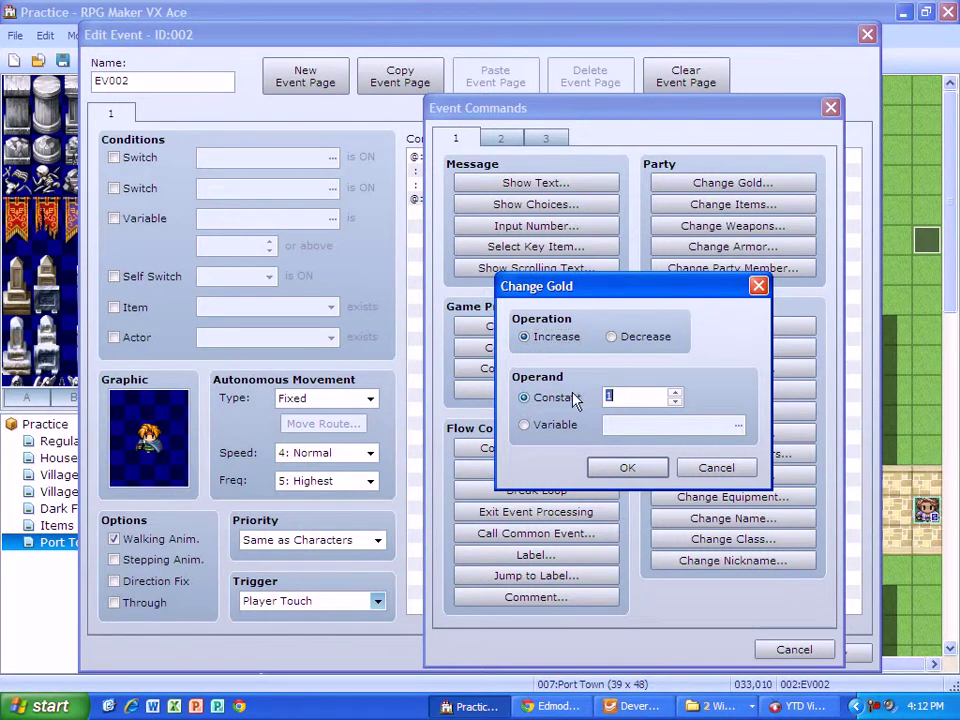
type("5")
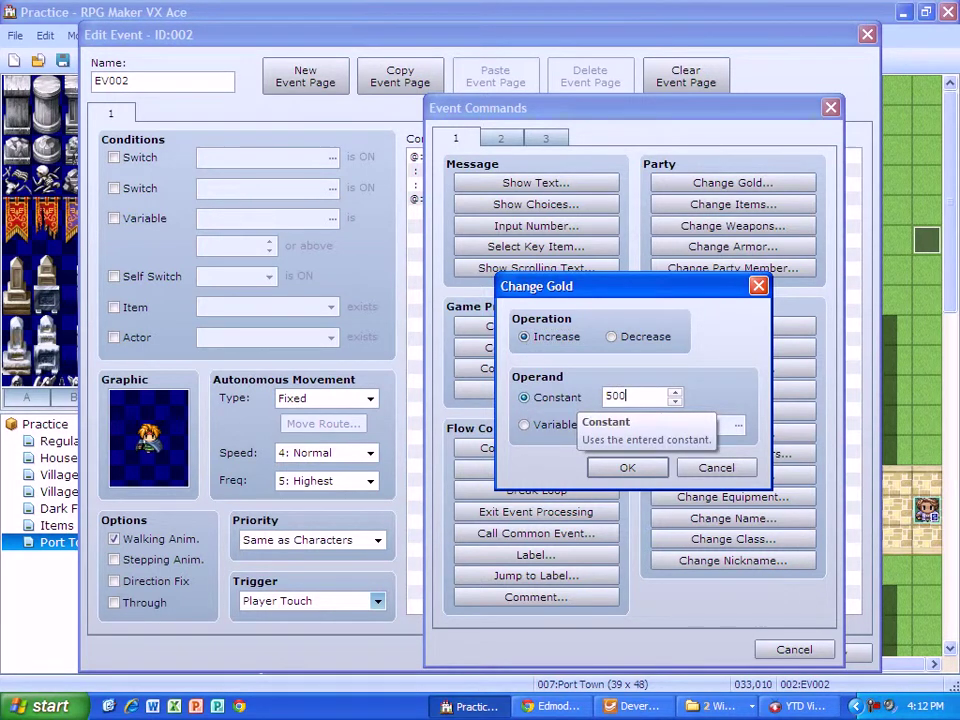
type("00")
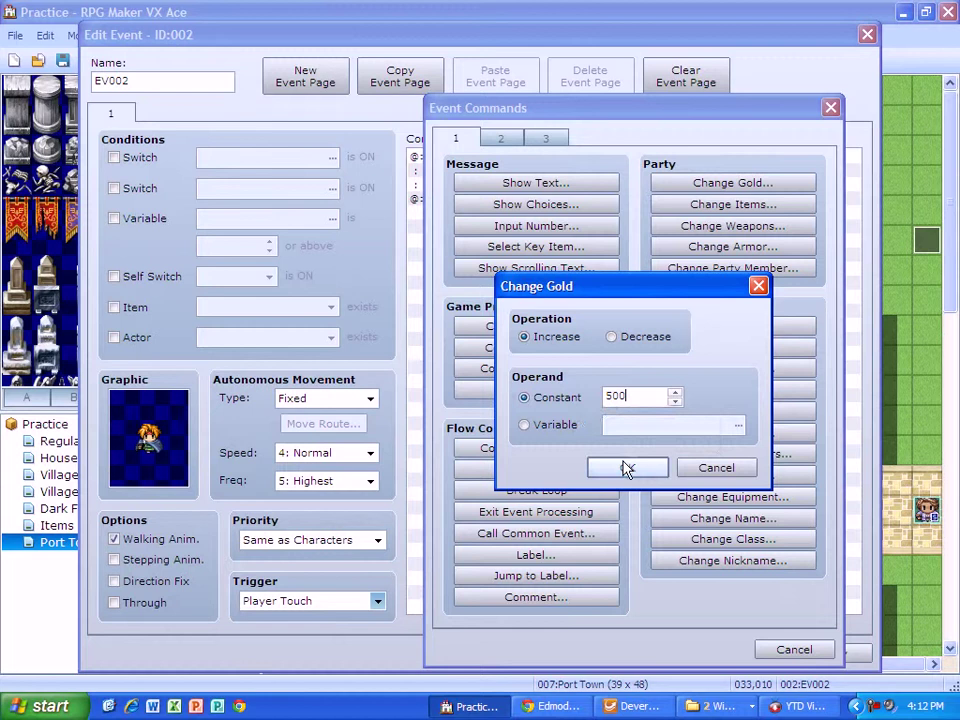
left_click(626, 467)
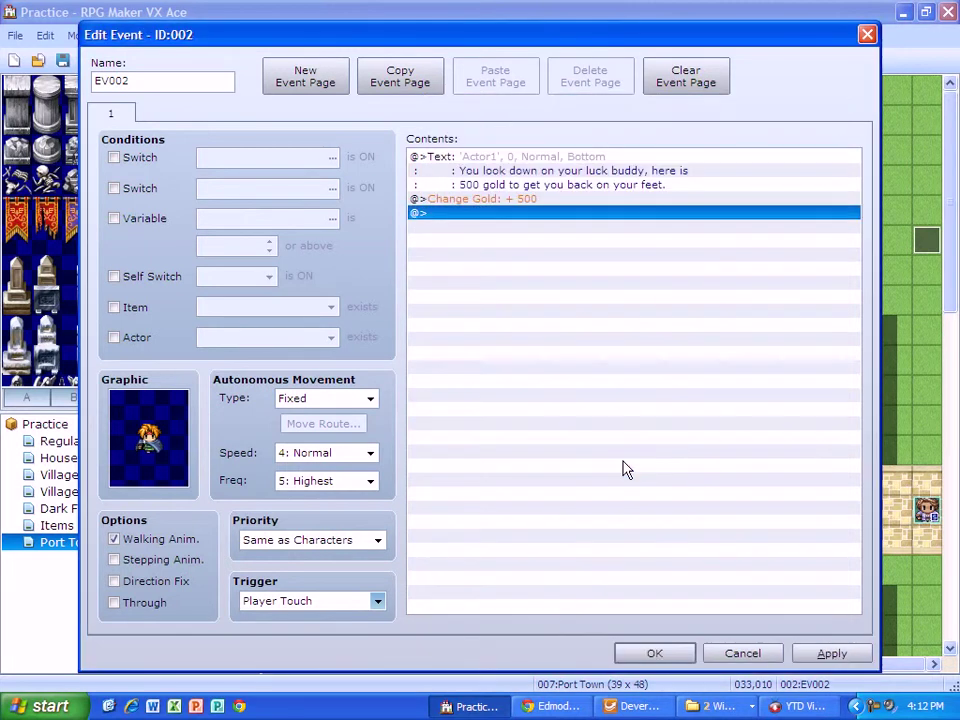
Step: Add a Control Self Switch command that turns self switch A ON
double_click(447, 219)
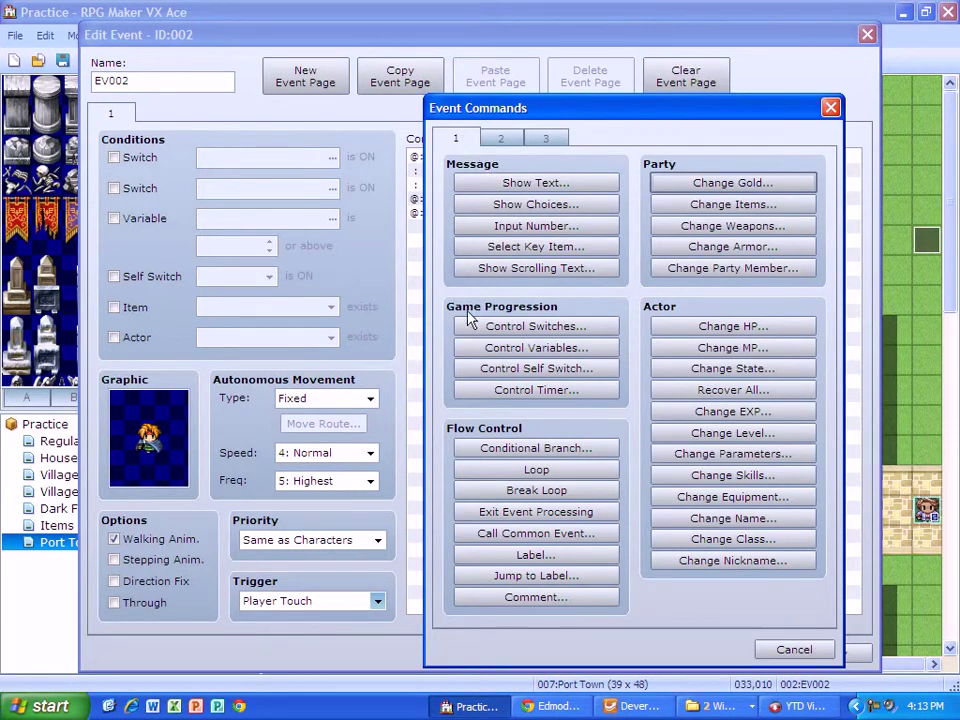
left_click(505, 370)
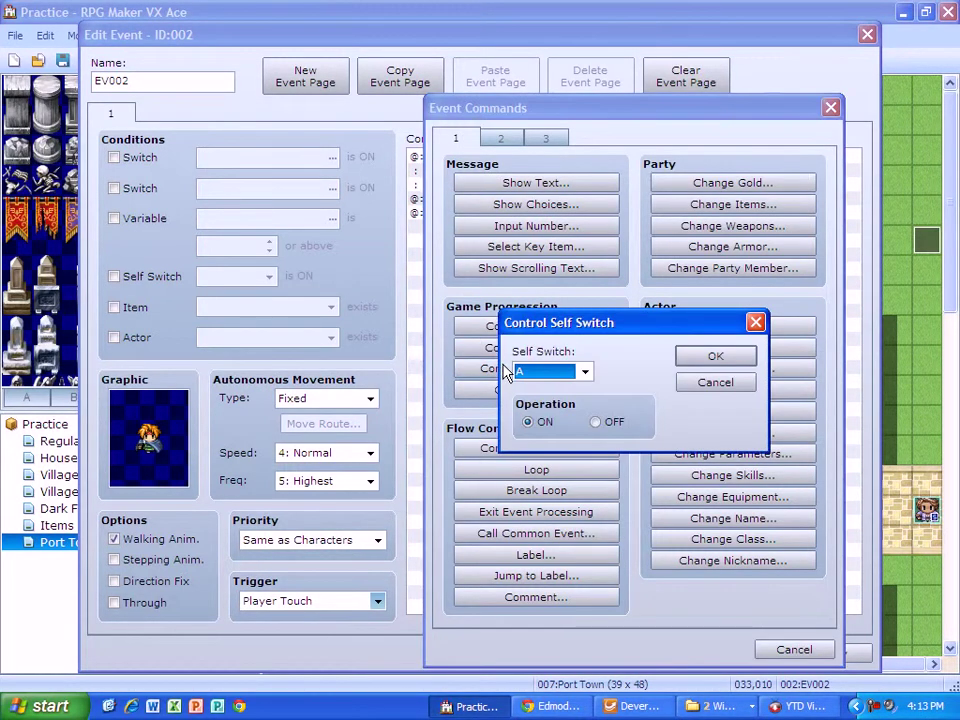
left_click(704, 362)
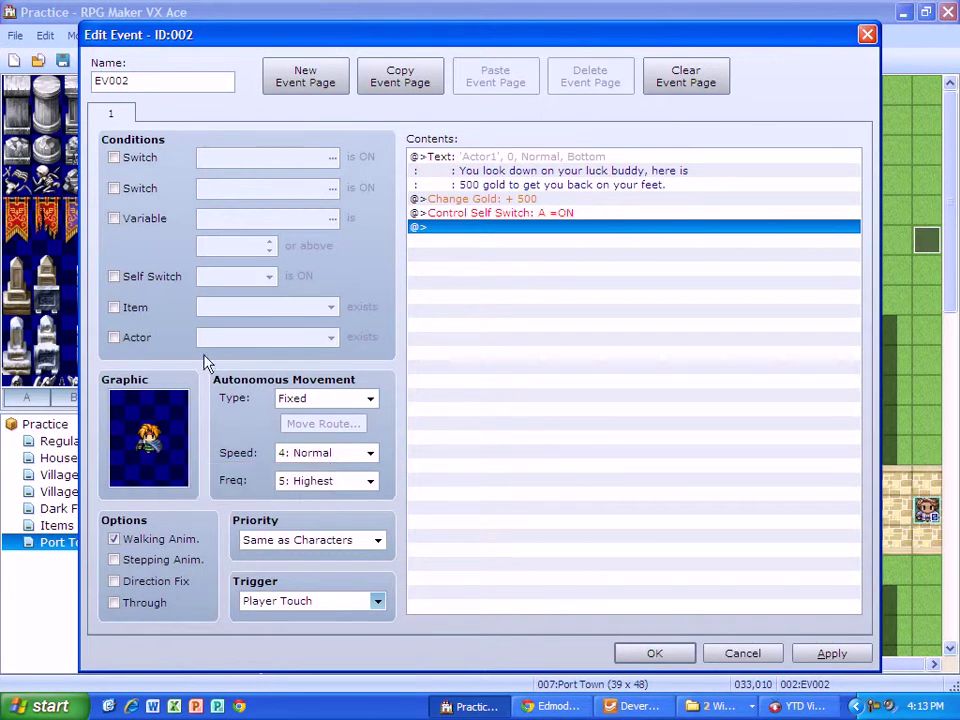
Step: Create a second event page with the Actor1 character graphic and a Self Switch A condition
left_click(302, 88)
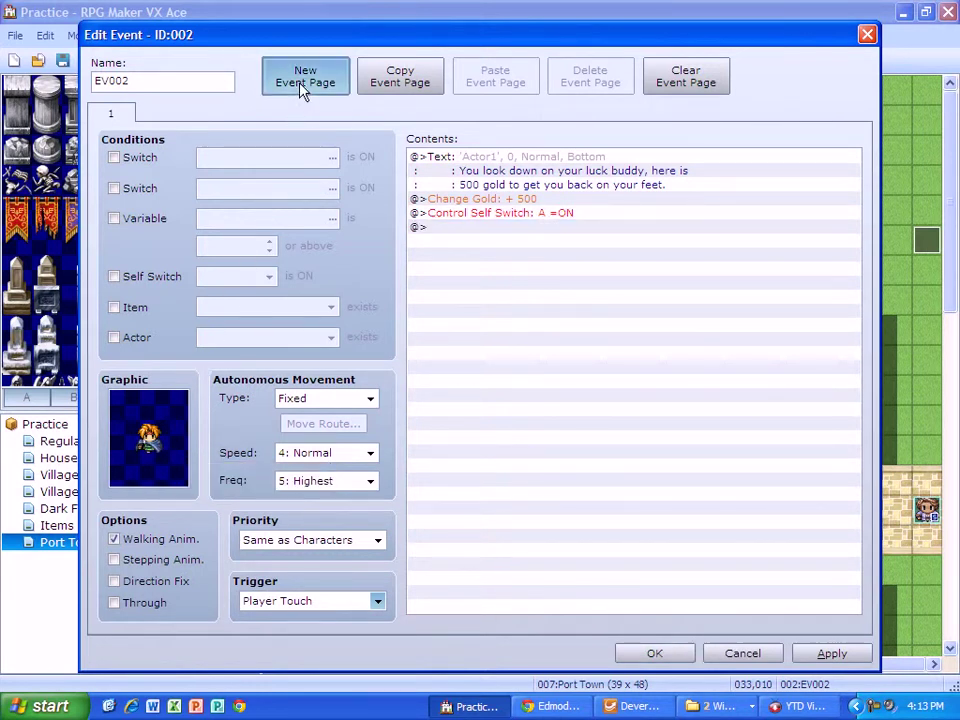
double_click(125, 445)
left_click(243, 216)
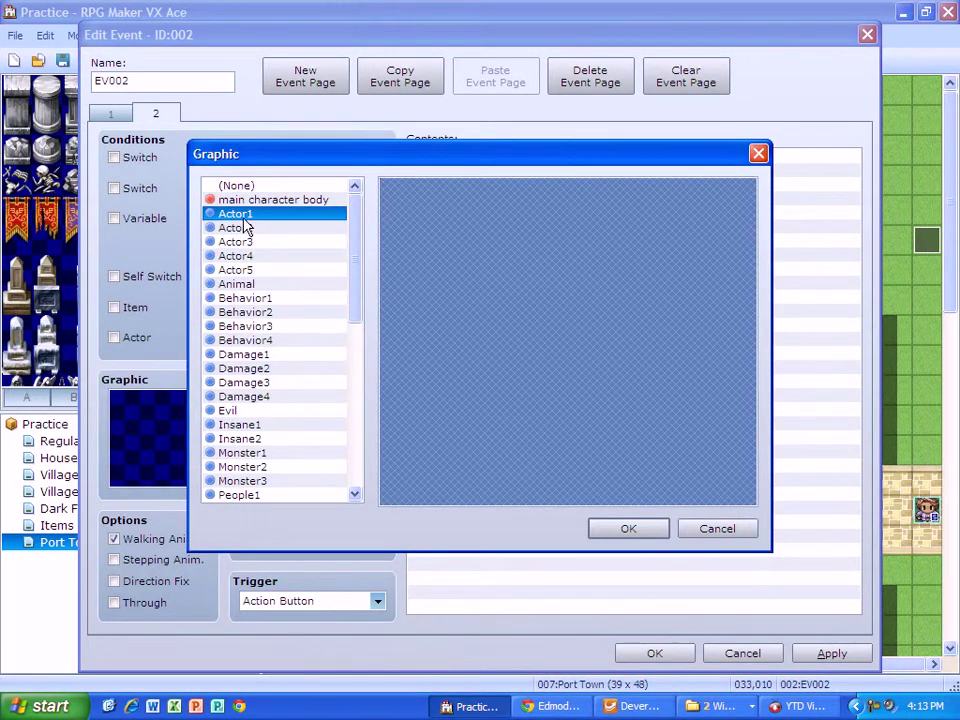
left_click(628, 529)
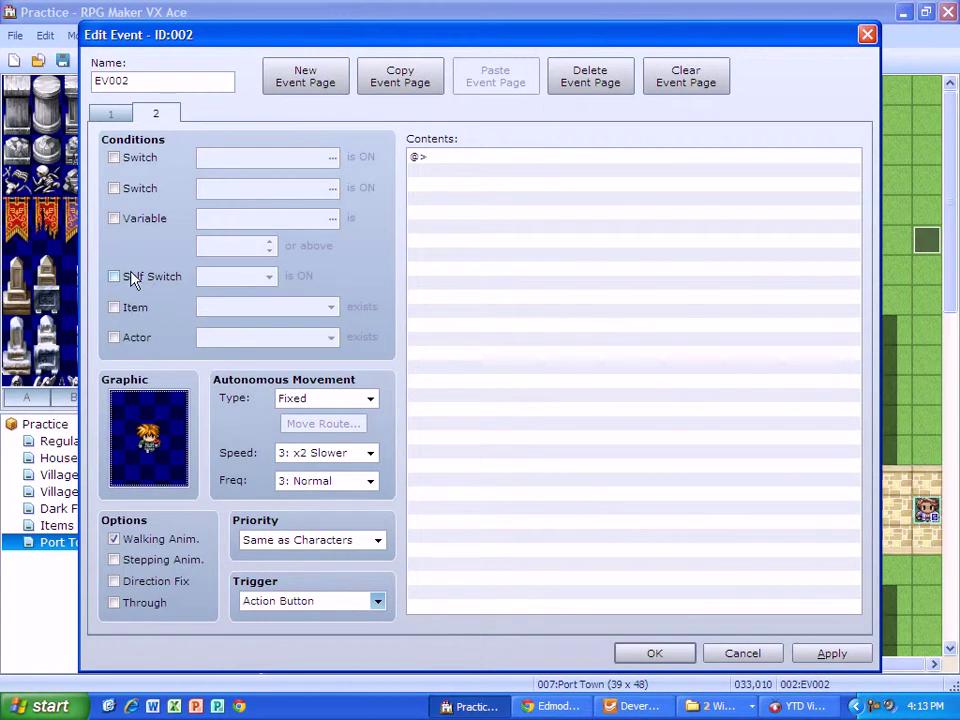
left_click(116, 277)
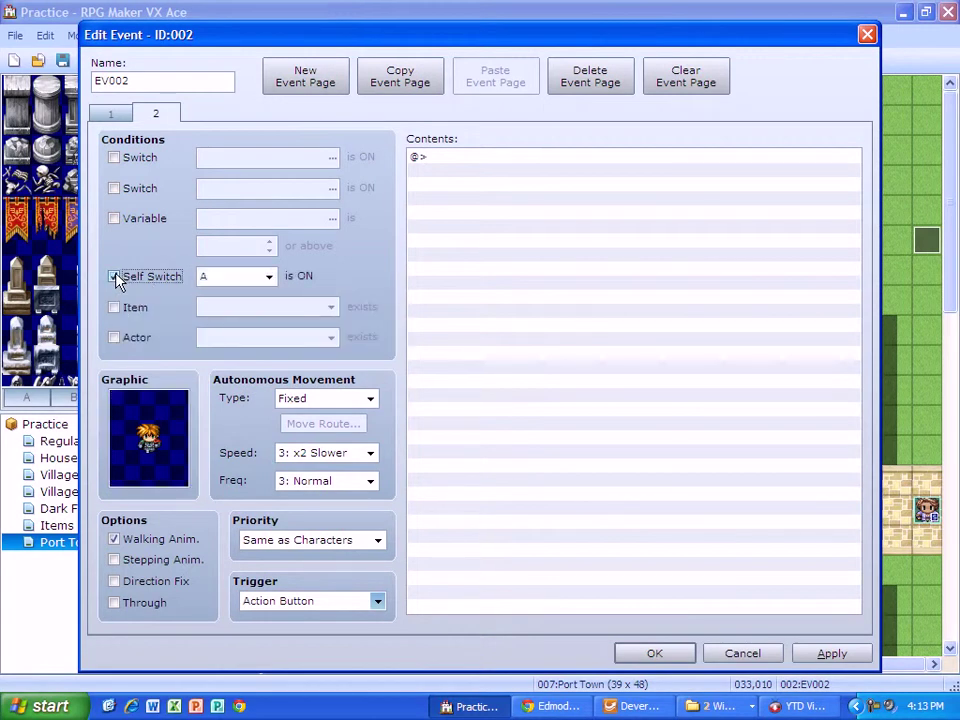
Step: Set page 2's trigger to Player Touch
left_click(116, 115)
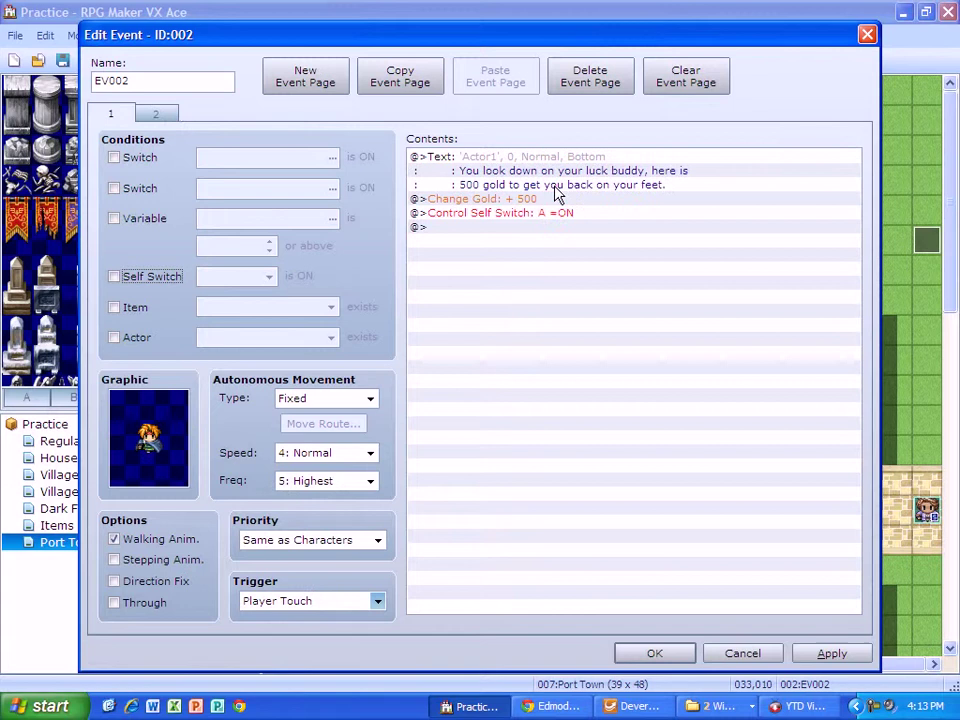
left_click(170, 114)
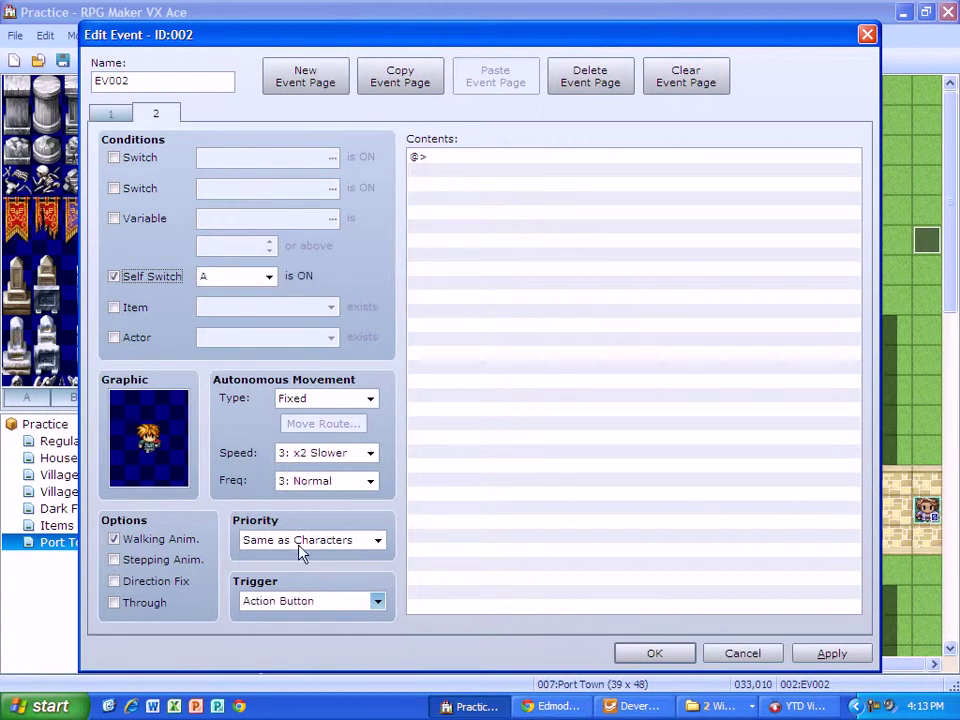
left_click(378, 601)
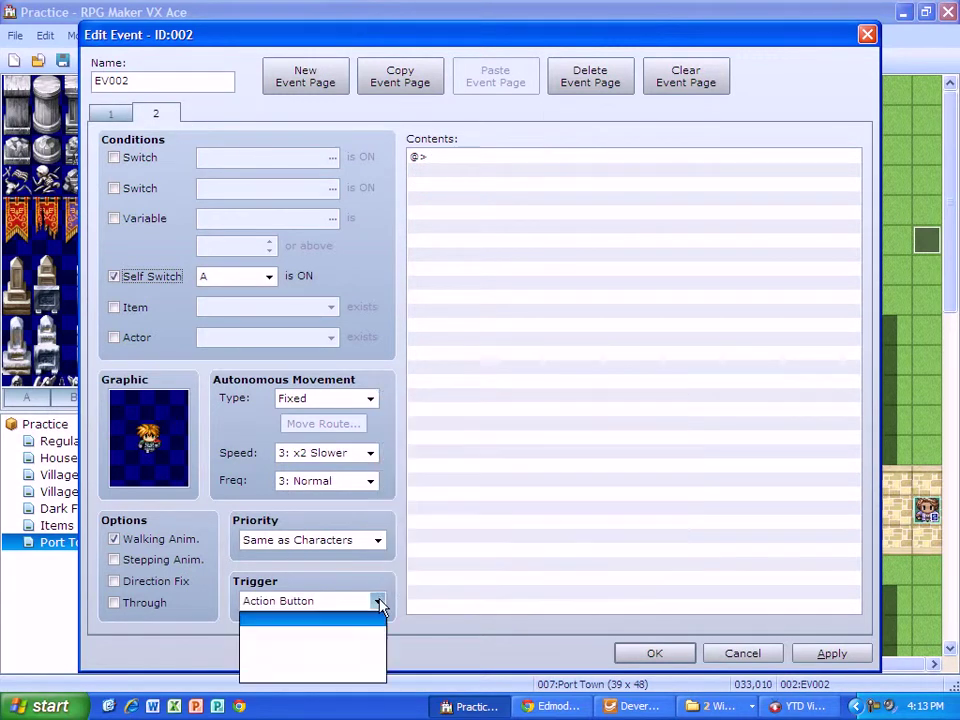
left_click(358, 635)
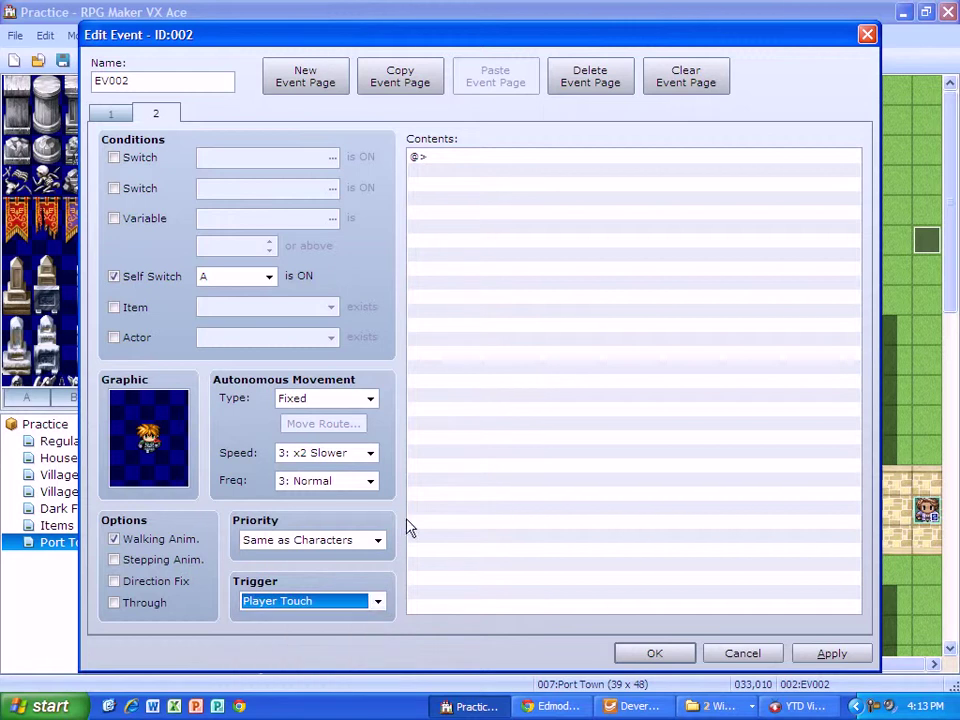
Step: Add a page-2 Actor1-faced message: "Sorry buddy, I just gave you all the gold I could. Use it wisely."
double_click(454, 157)
left_click(505, 183)
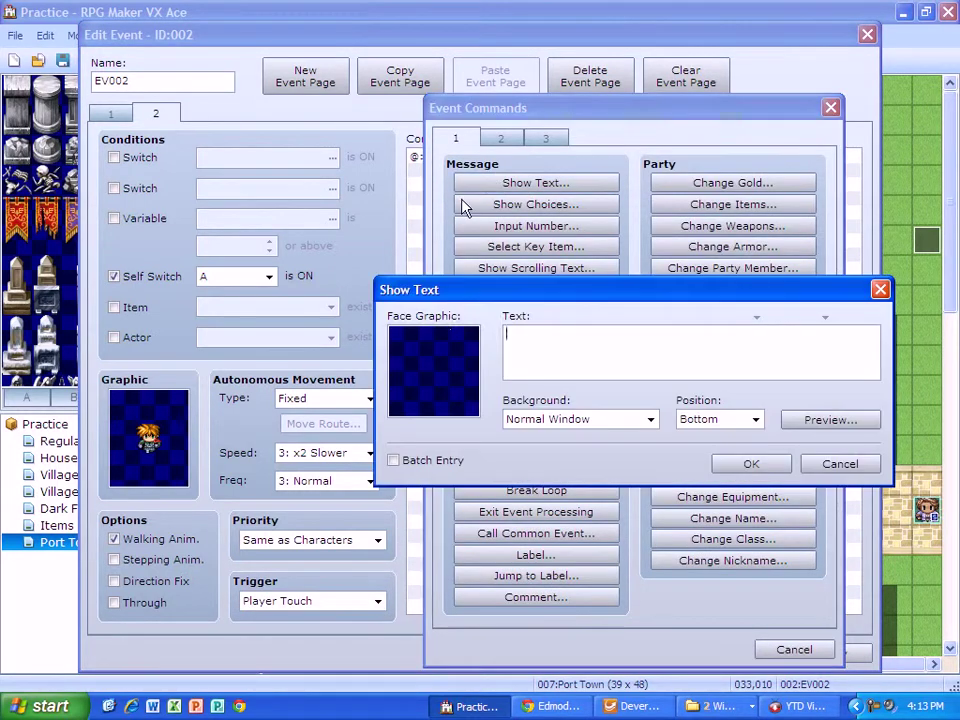
double_click(447, 332)
left_click(433, 250)
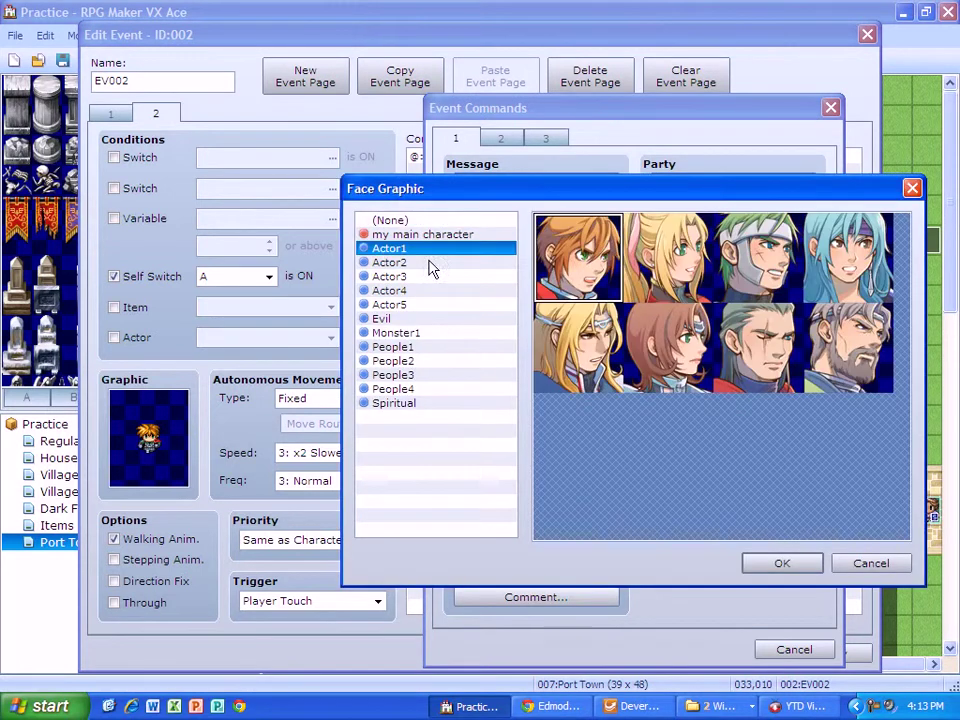
left_click(782, 563)
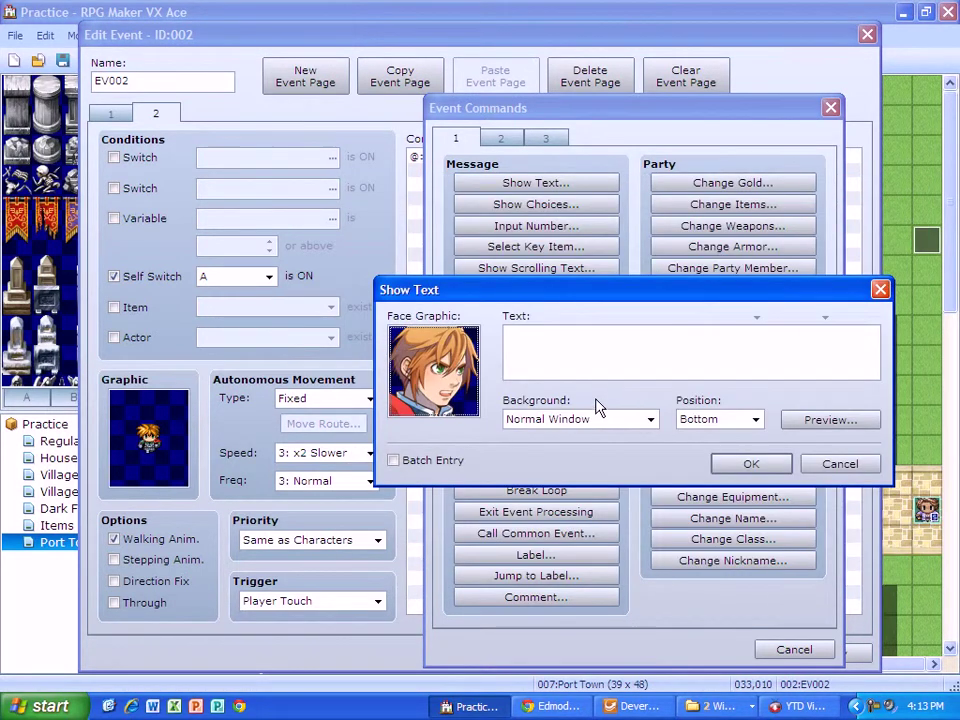
left_click(570, 343)
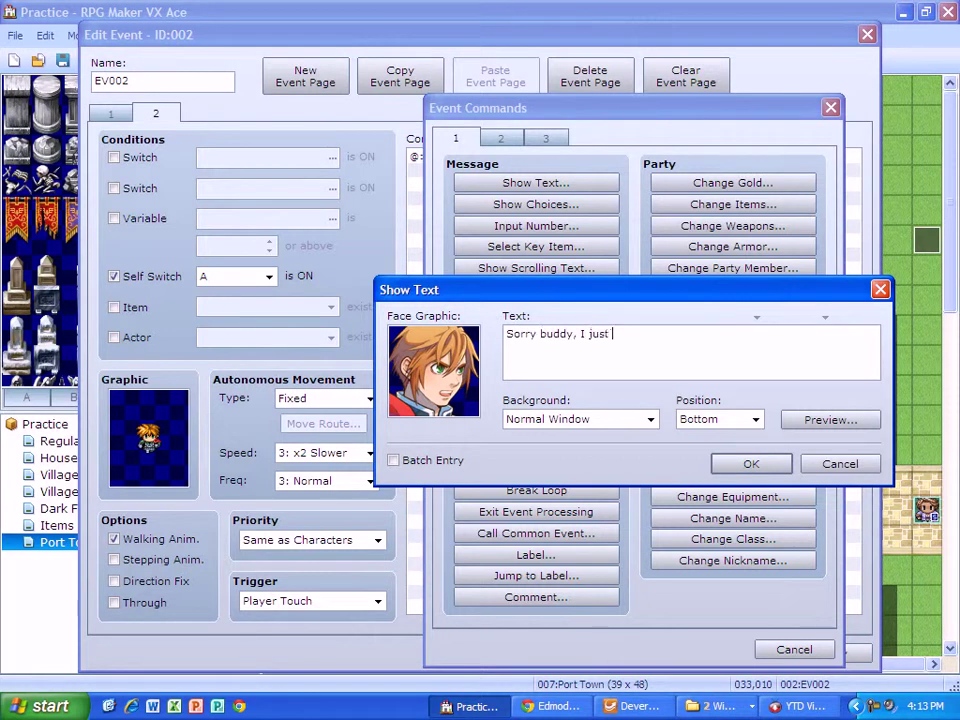
type("Sorry buddy, I just gave your all the gold")
key("Return")
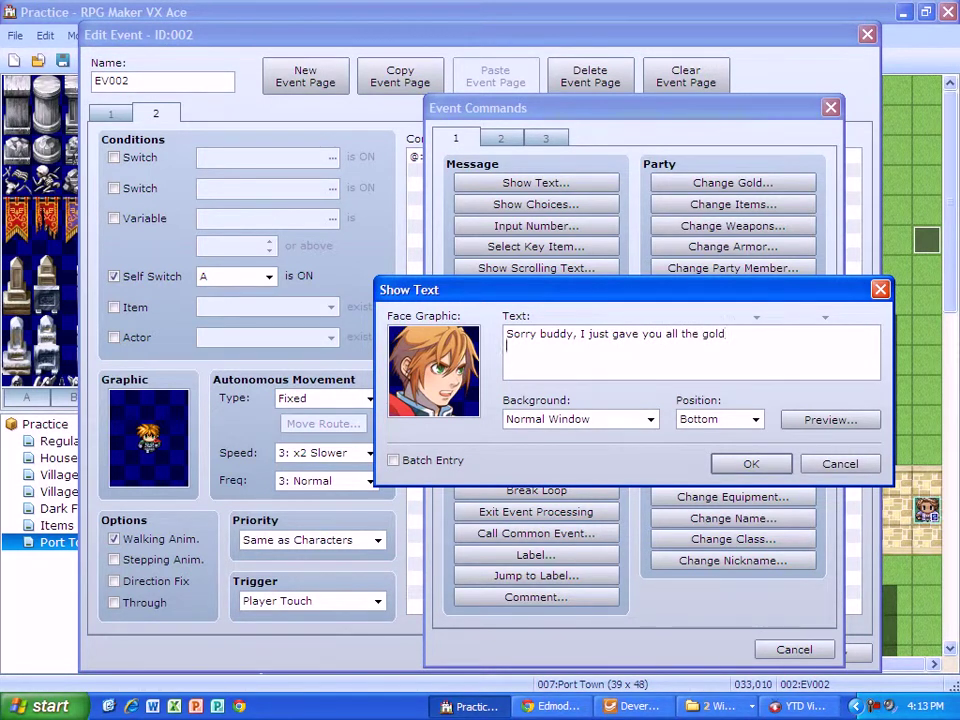
type("I could.  Use it wisely.")
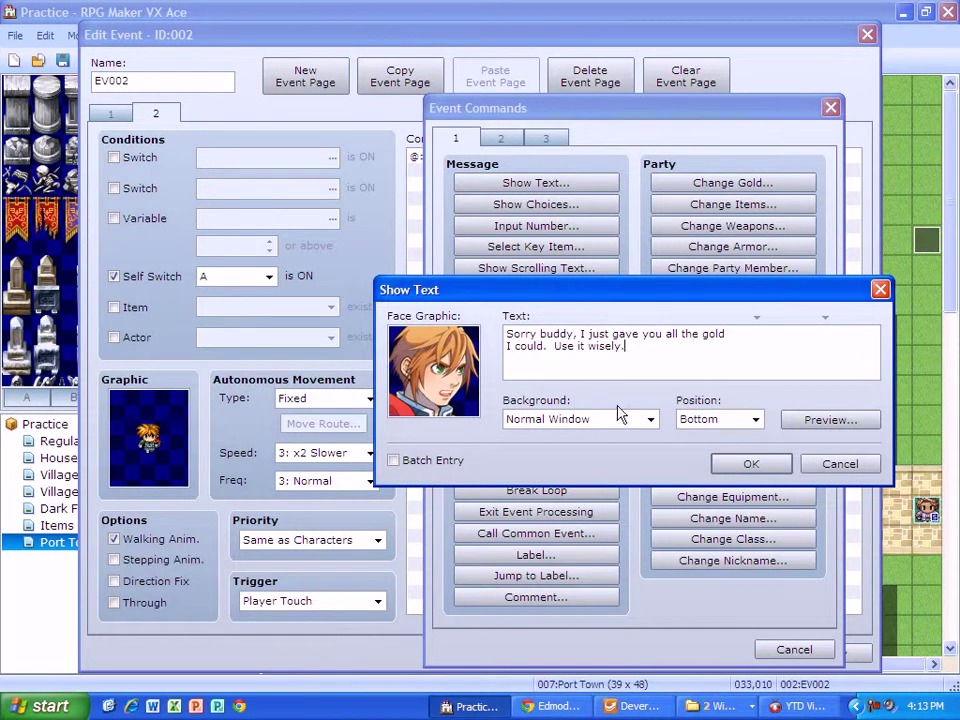
left_click(726, 463)
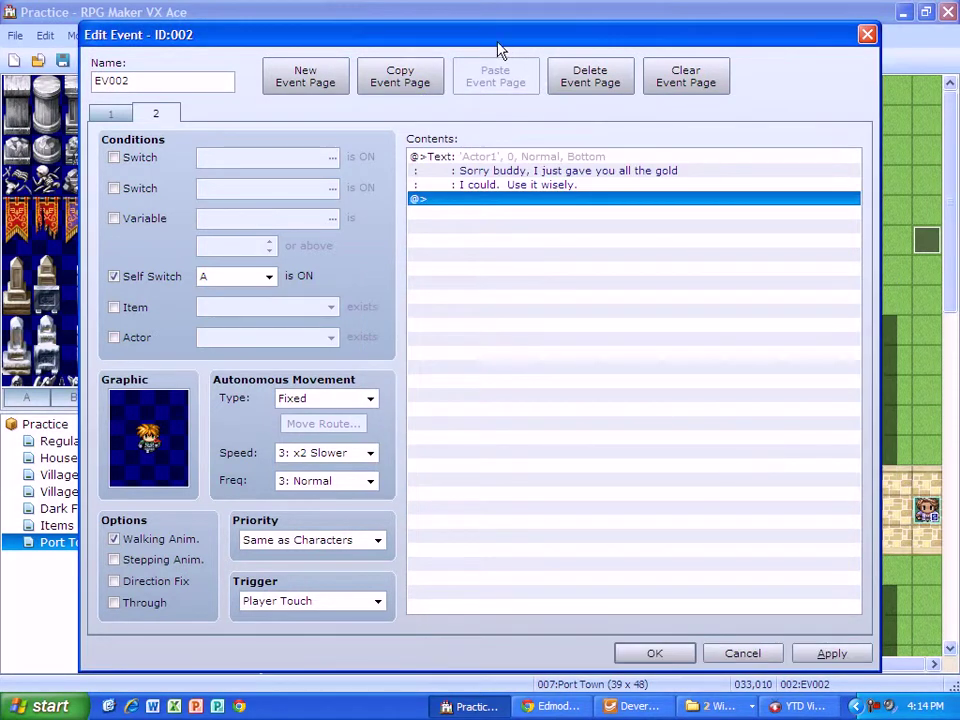
left_click(115, 115)
left_click(124, 116)
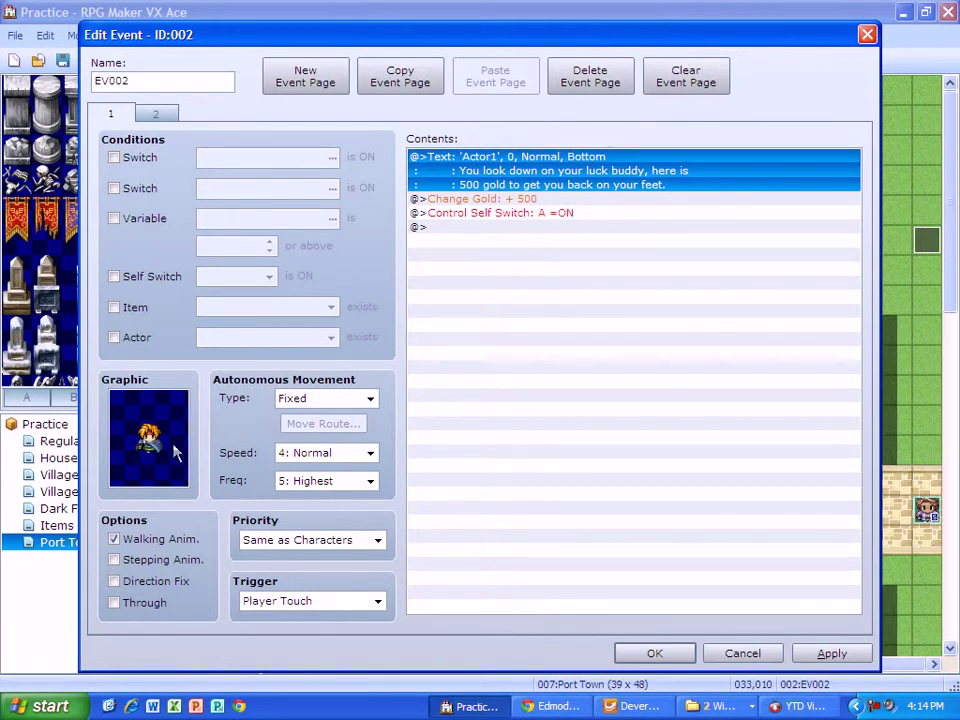
left_click(164, 117)
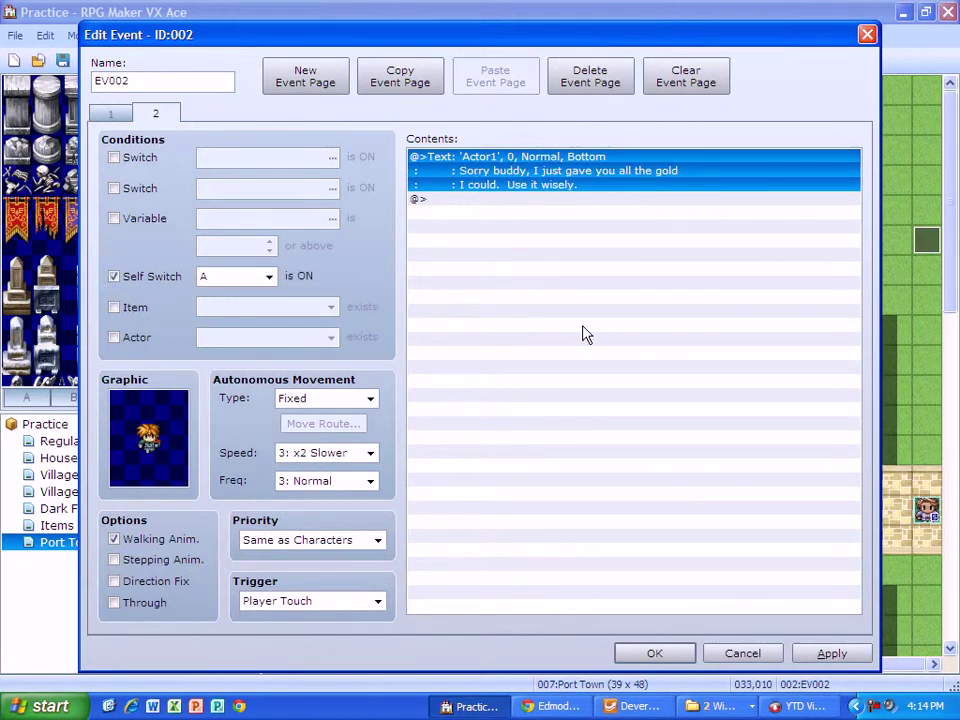
Step: Set page 2's movement to Random, speed 4: Normal, frequency 5: Highest, and apply the changes
left_click(371, 399)
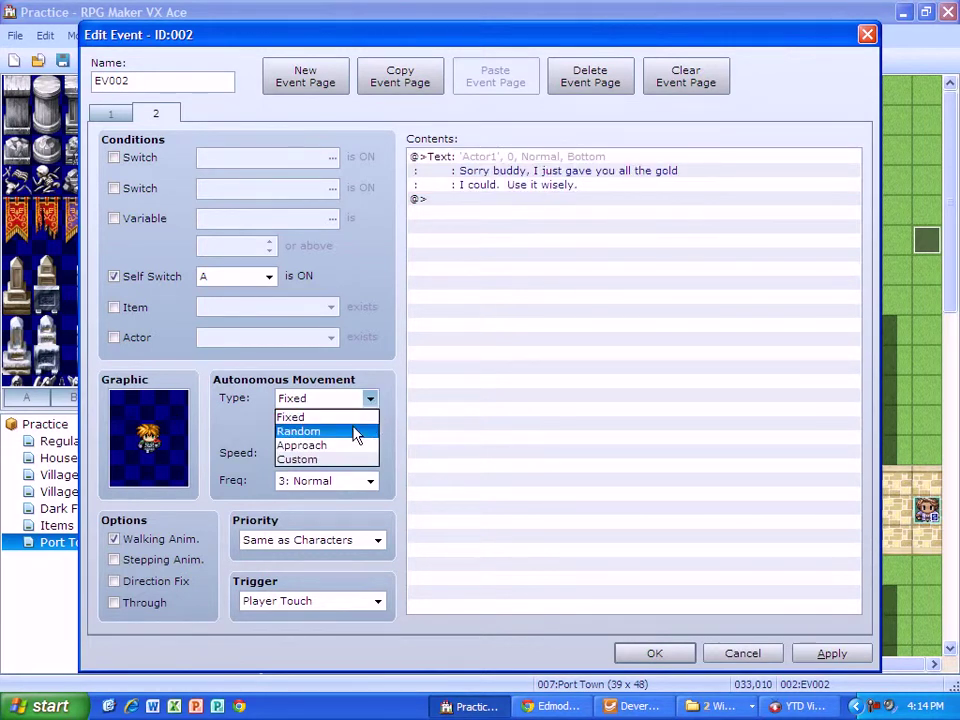
left_click(355, 433)
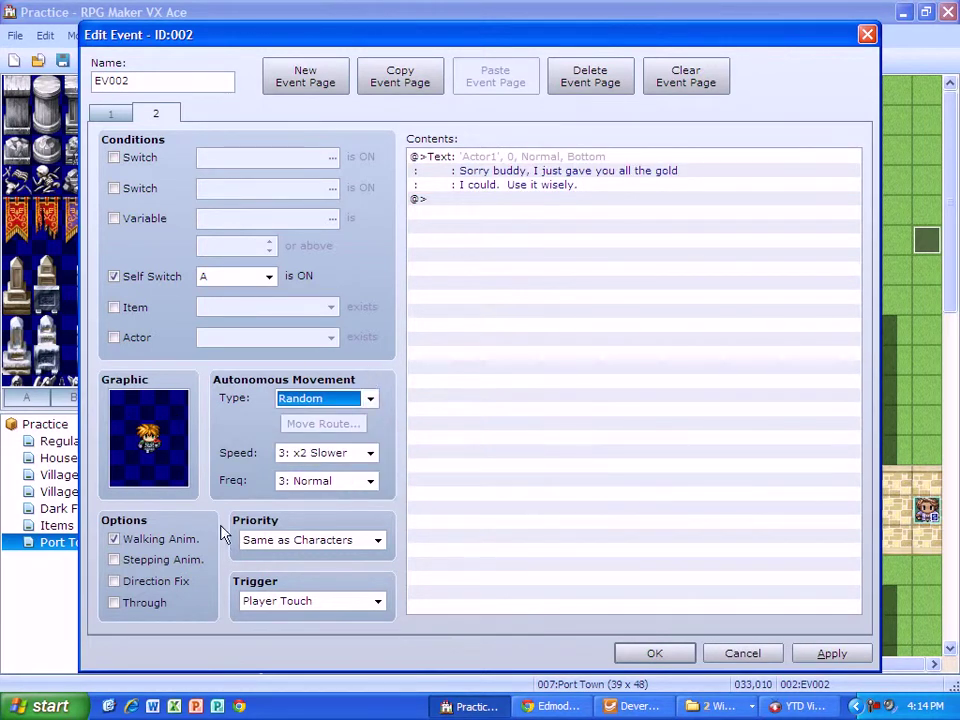
left_click(370, 455)
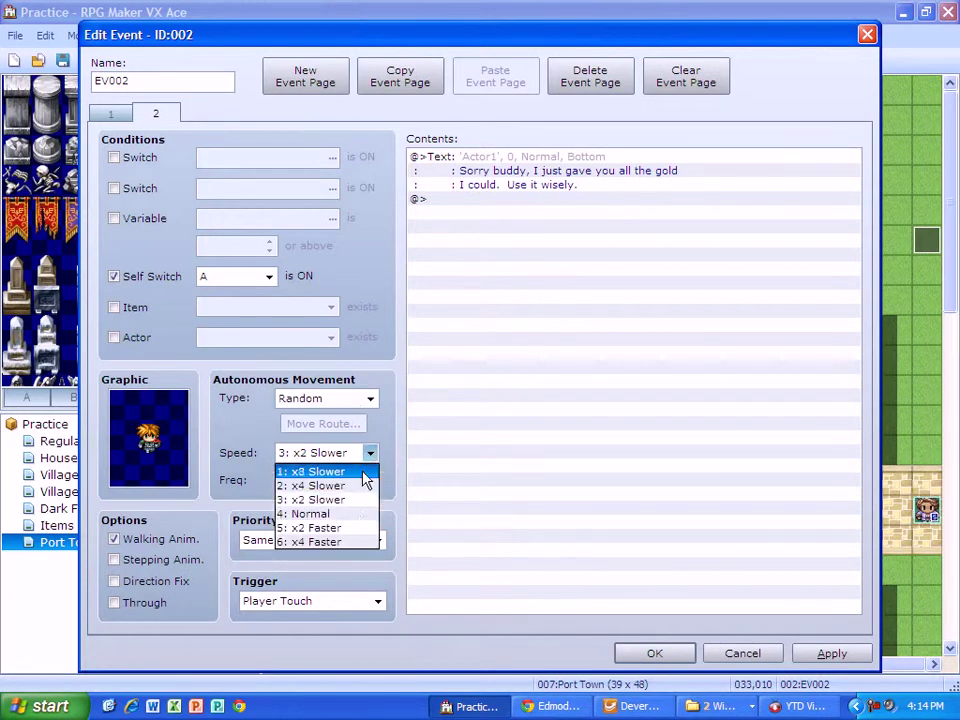
left_click(366, 513)
left_click(372, 486)
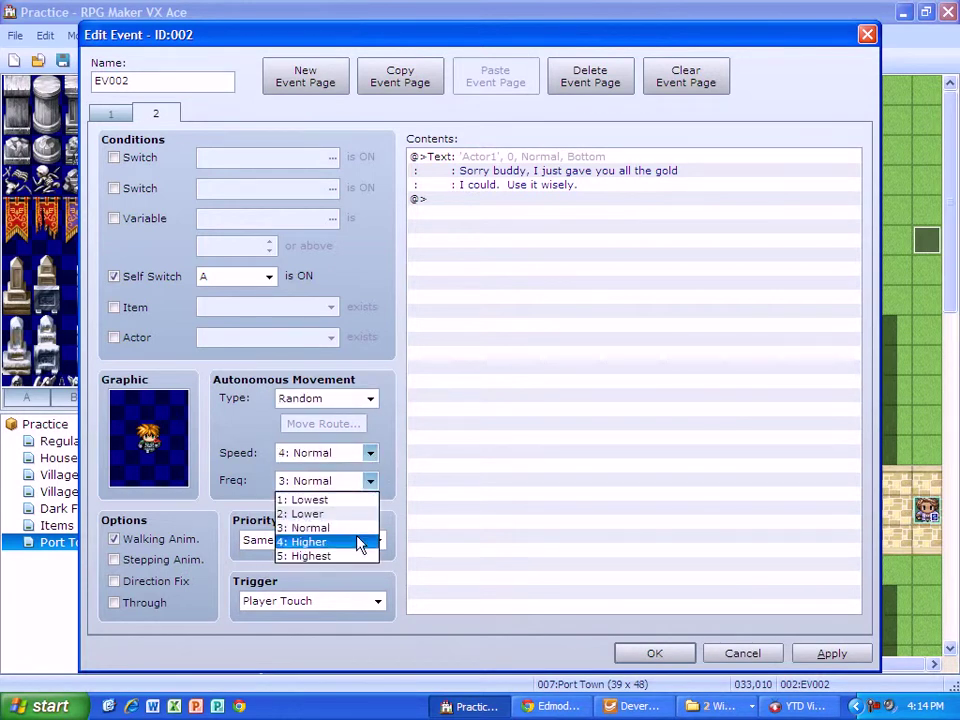
left_click(364, 557)
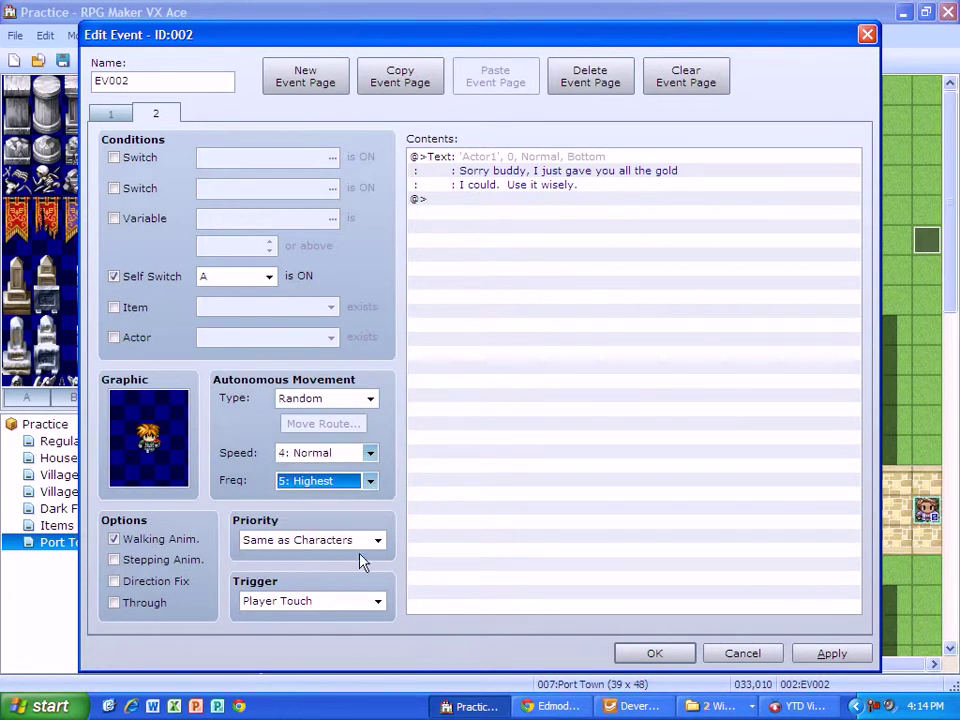
left_click(824, 655)
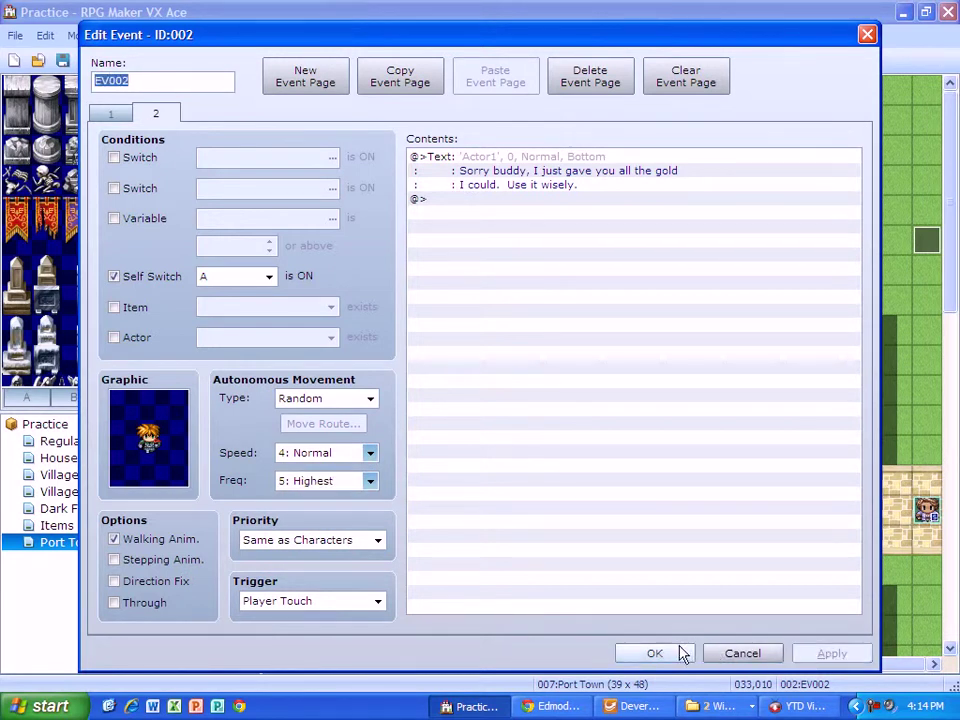
left_click(681, 651)
Step: Save the project, start a New Game playtest, and walk left along the road
left_click(678, 63)
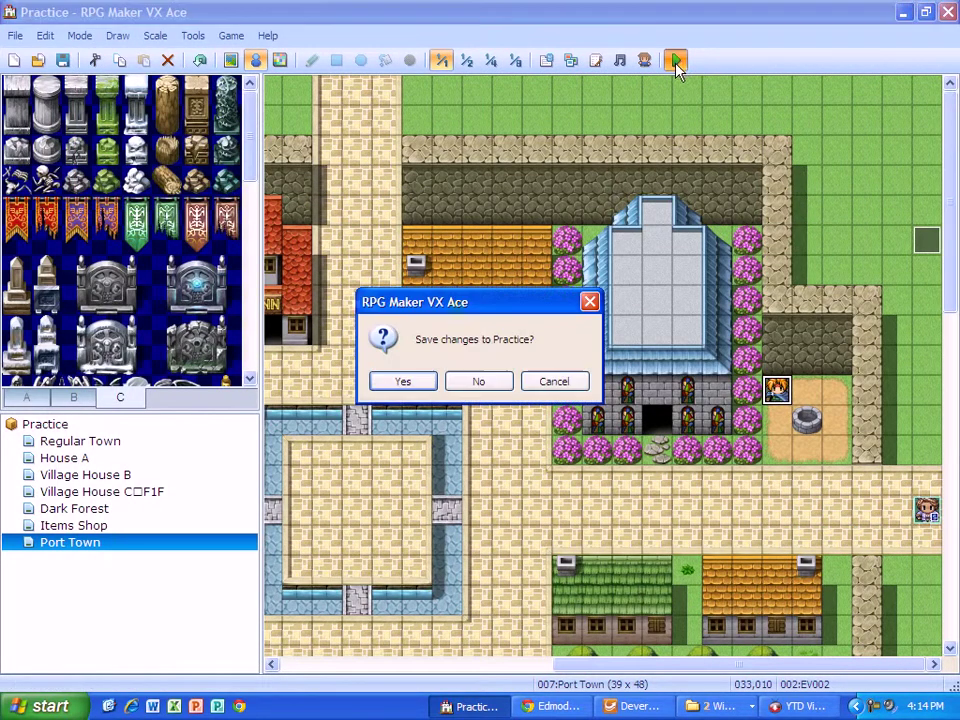
left_click(424, 379)
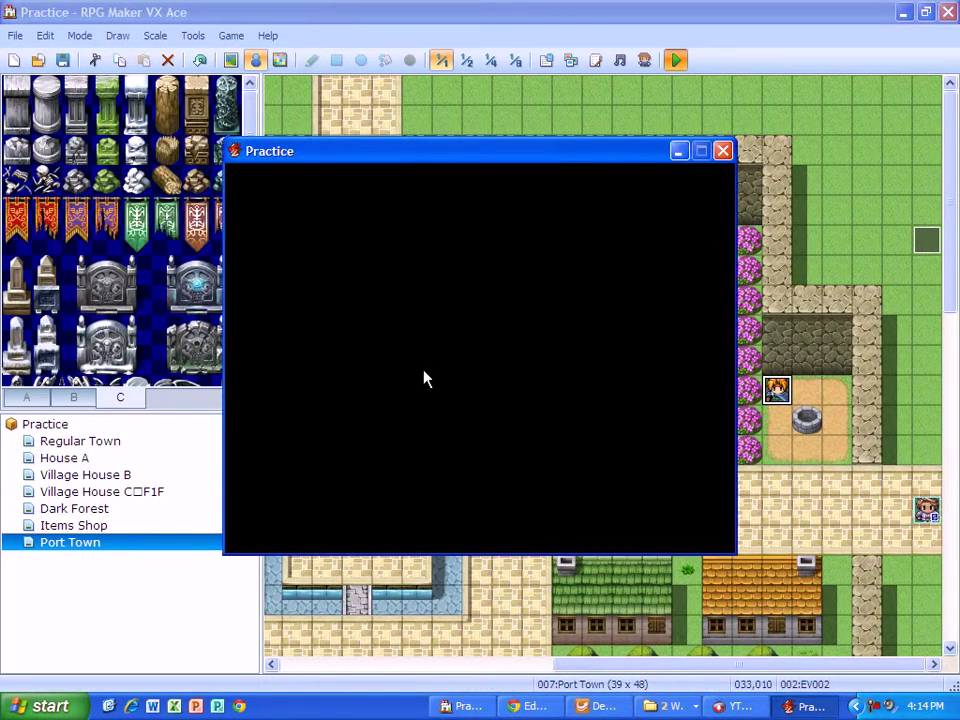
key("Return")
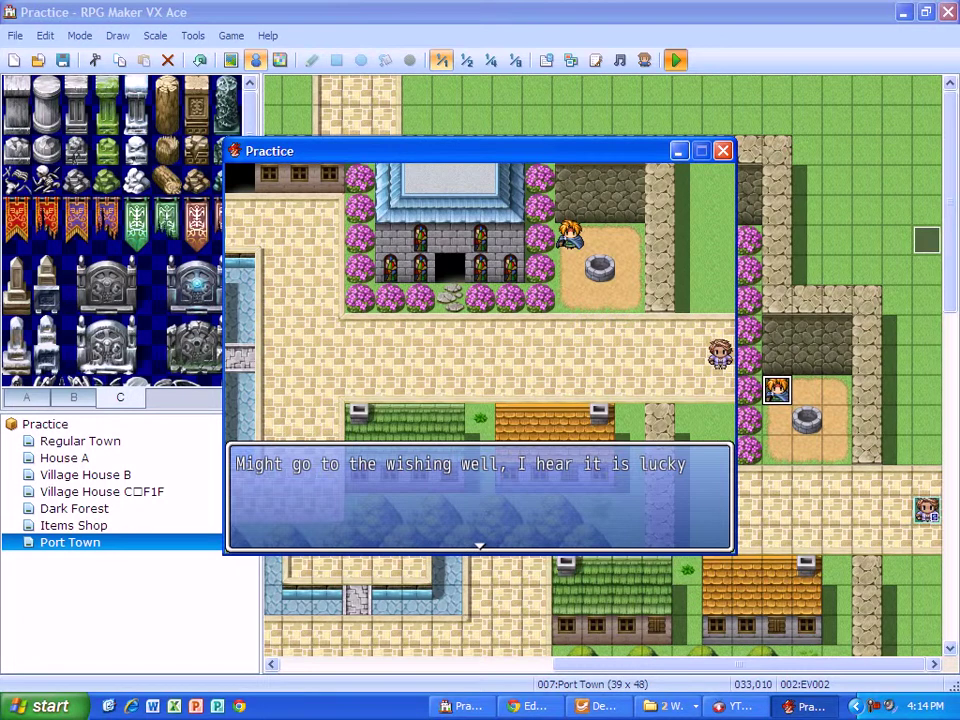
key("Return")
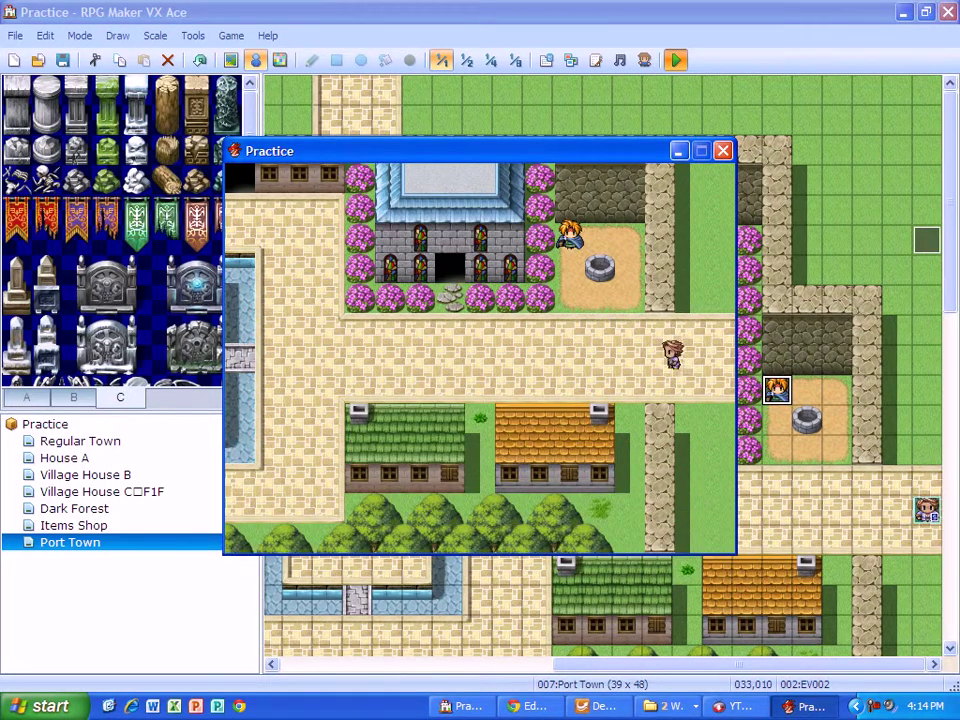
key("Left")
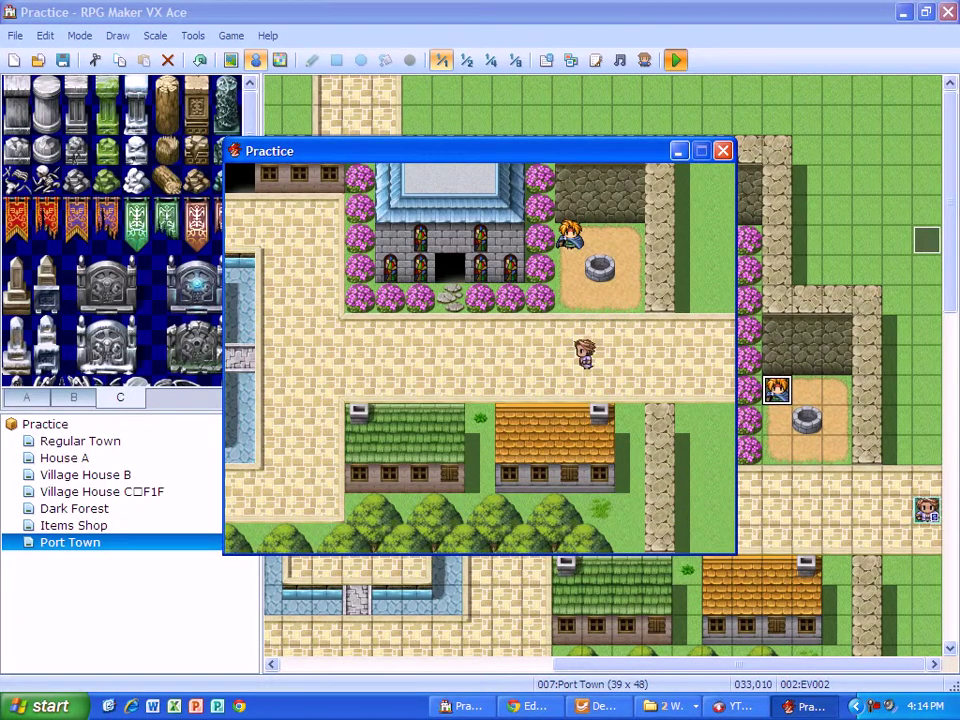
Step: Talk to the NPC and receive its 500-gold message
key("Up")
key("Up")
key("Return")
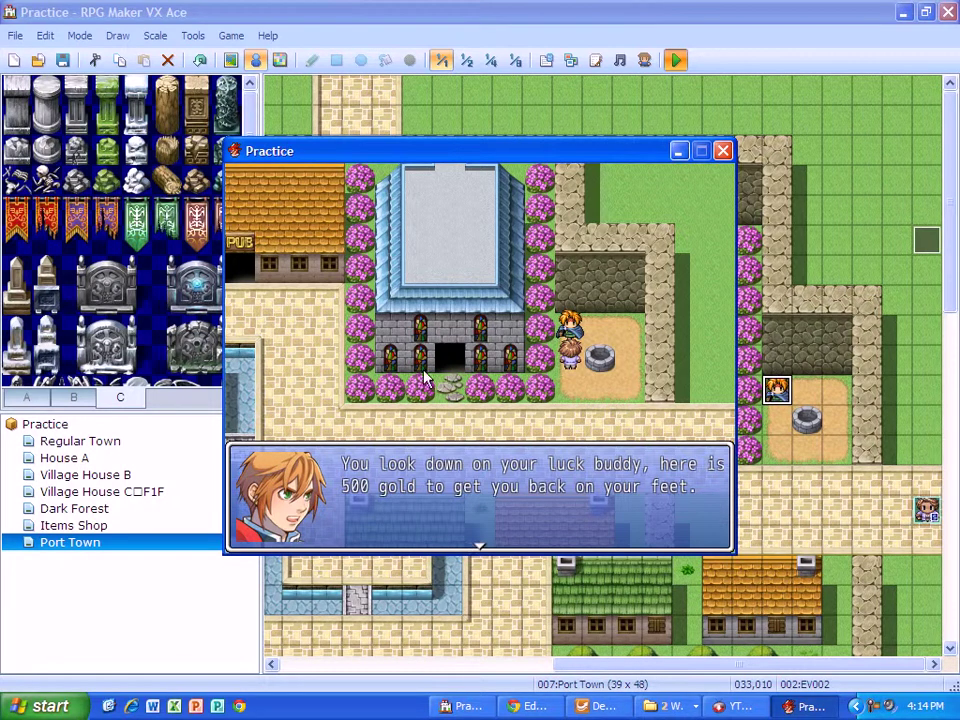
key("Return")
Step: Follow the now-wandering NPC and talk again to see only the follow-up message
key("Right")
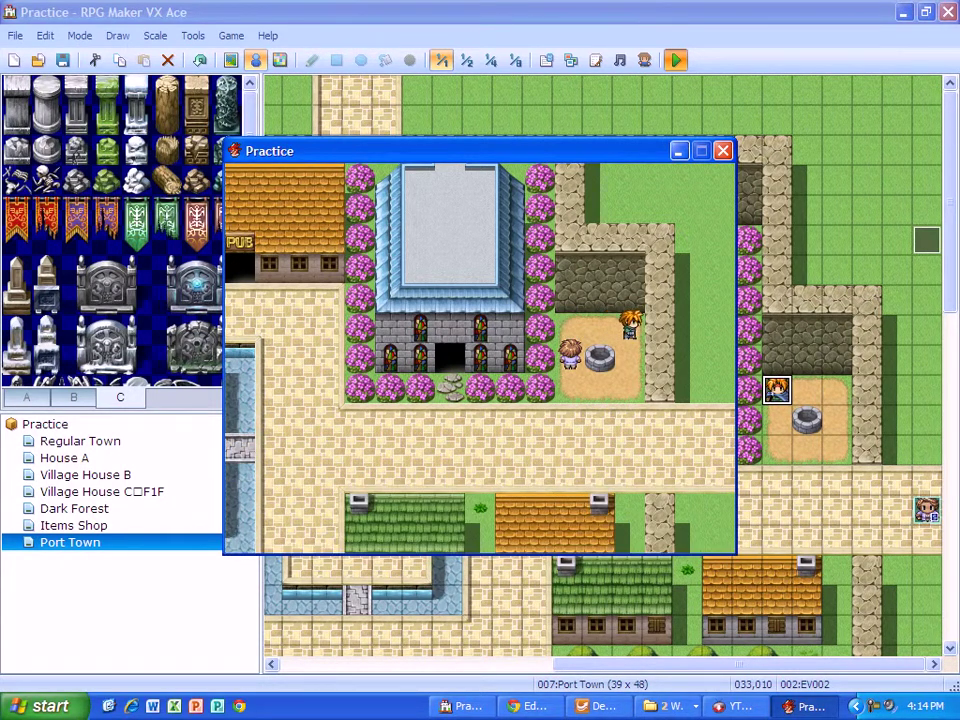
key("Down")
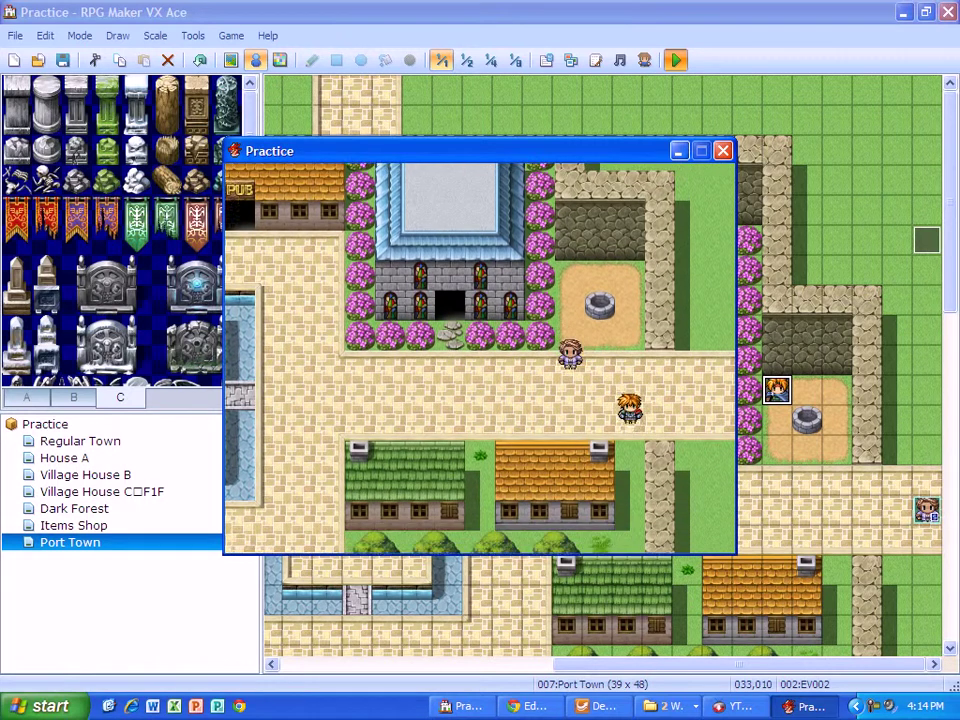
key("Down")
key("Left")
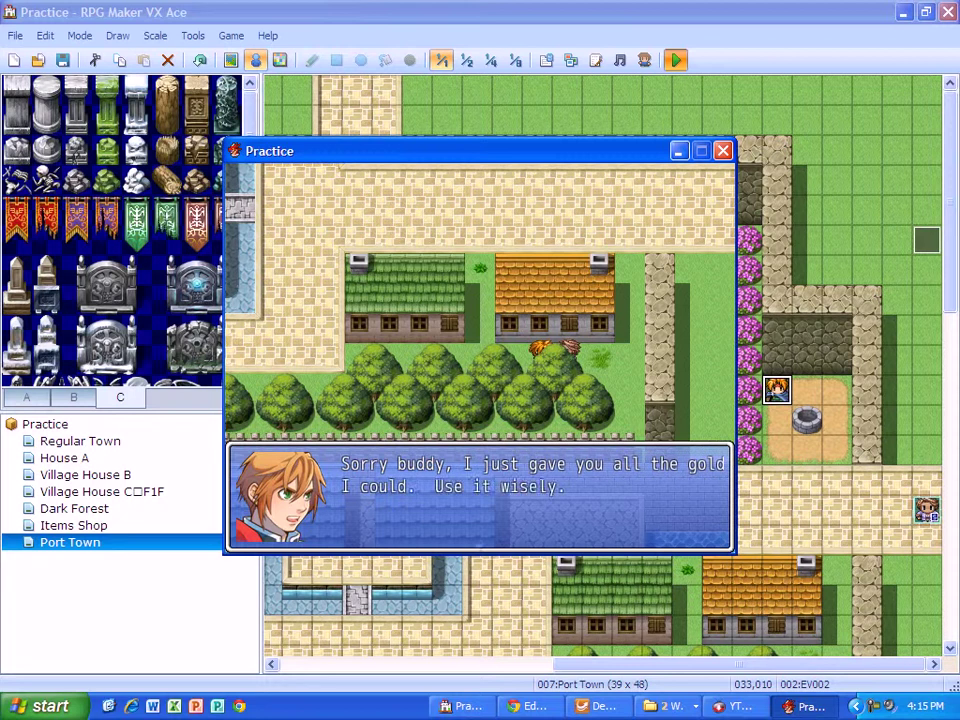
key("Return")
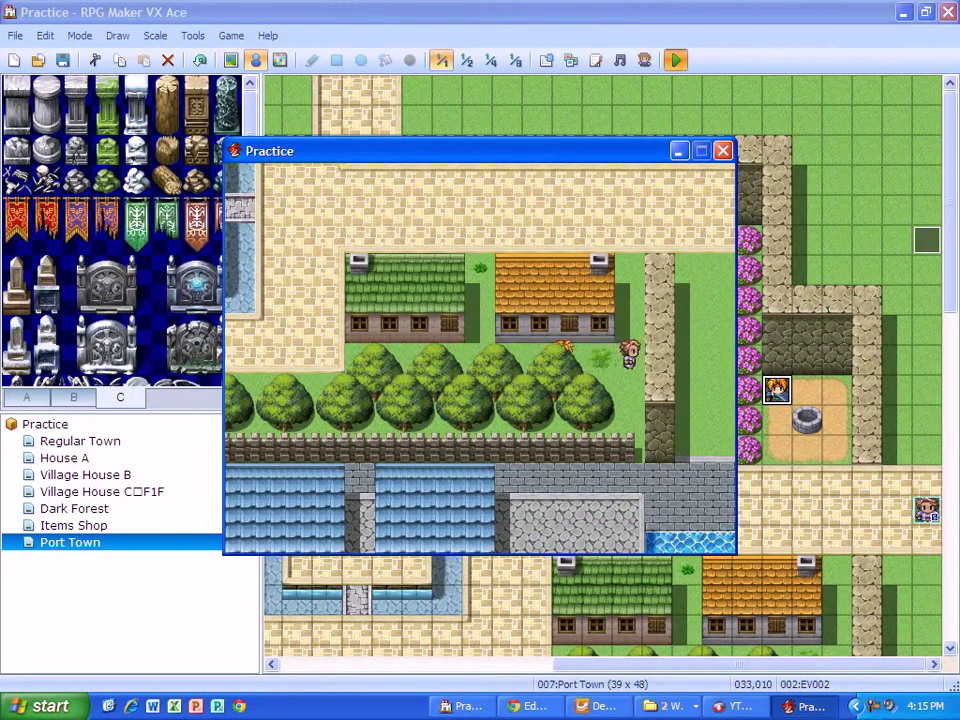
key("Escape")
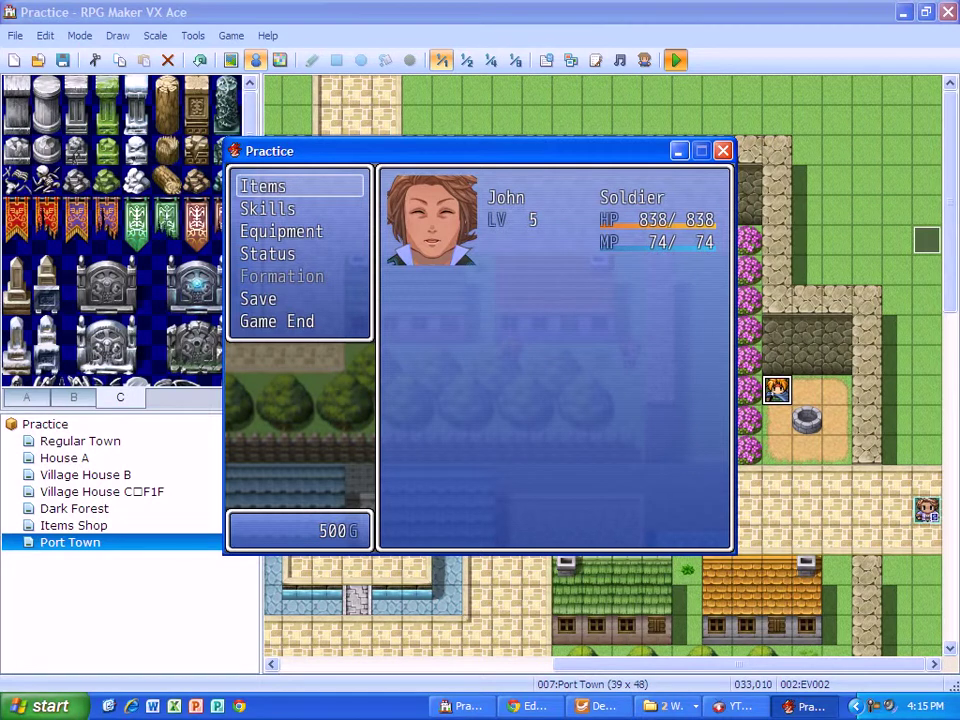
key("Escape")
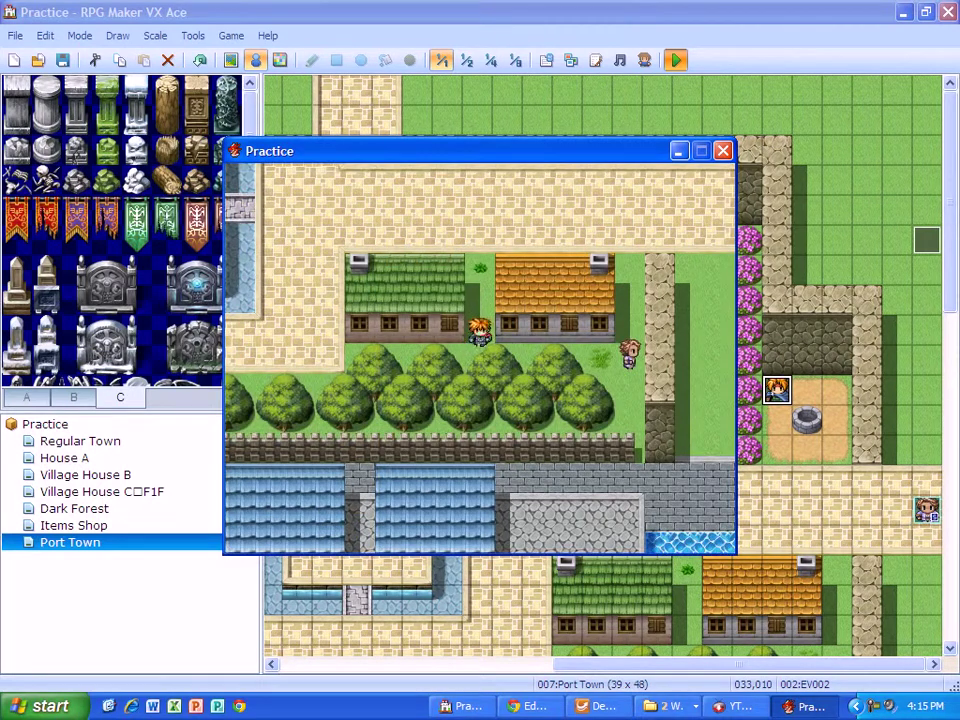